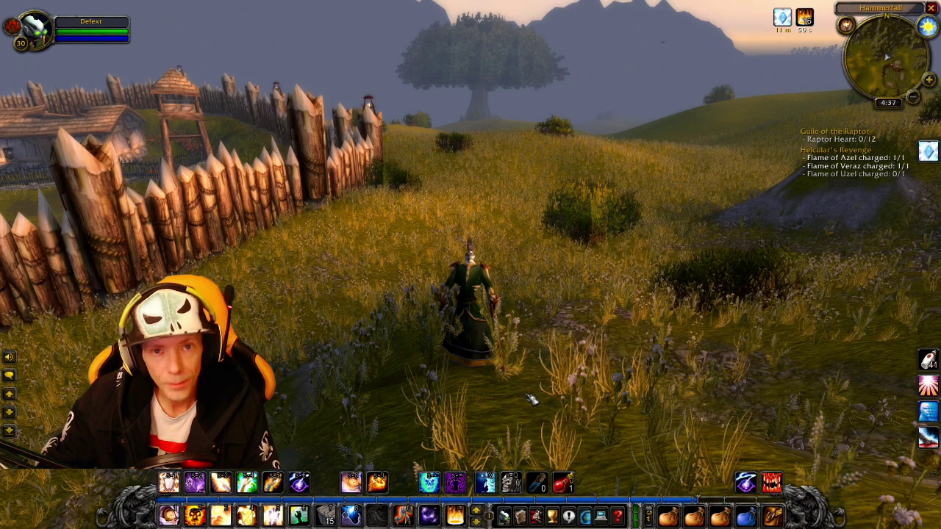
Step: Switch to iCUE to view the mouse's WoW profile and return to the World of Warcraft game
key(super)
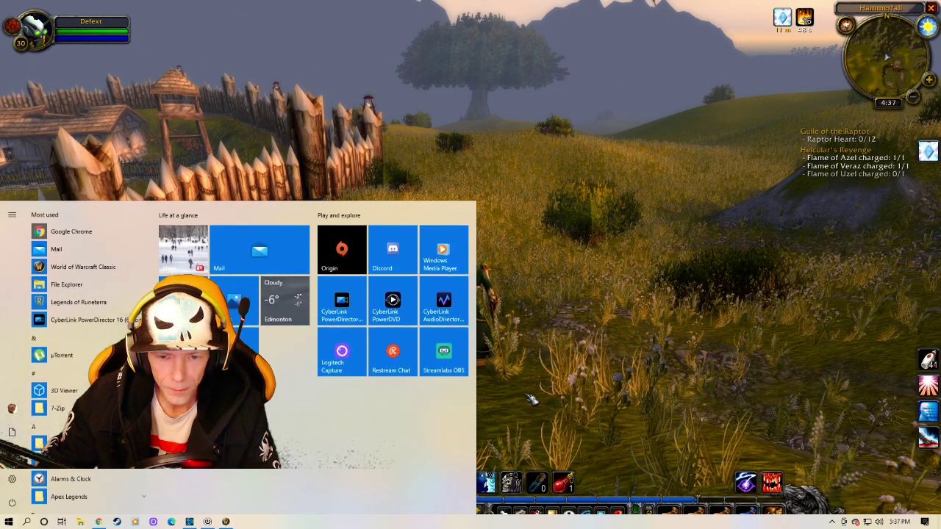
click(208, 522)
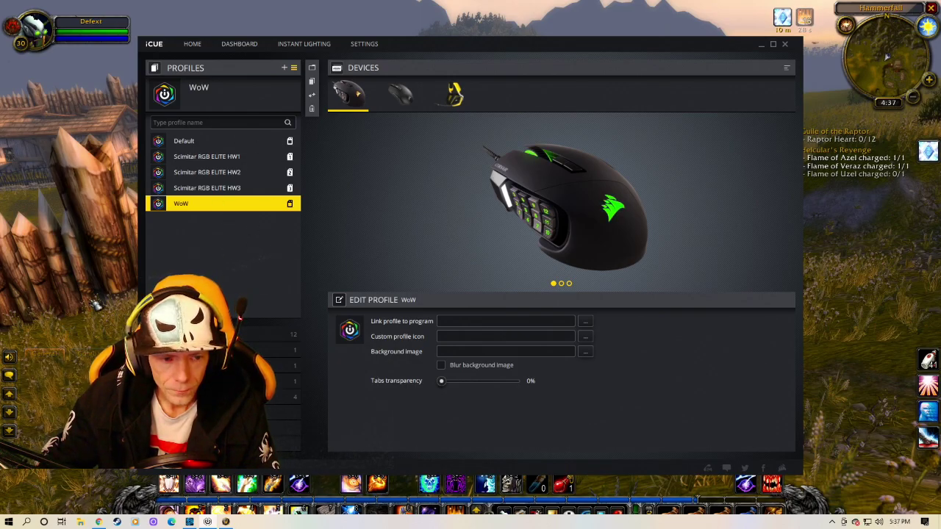
click(101, 300)
Step: Run the character north from Hammerfall into the open field, target the Highland Strider and close in to casting distance
key(w)
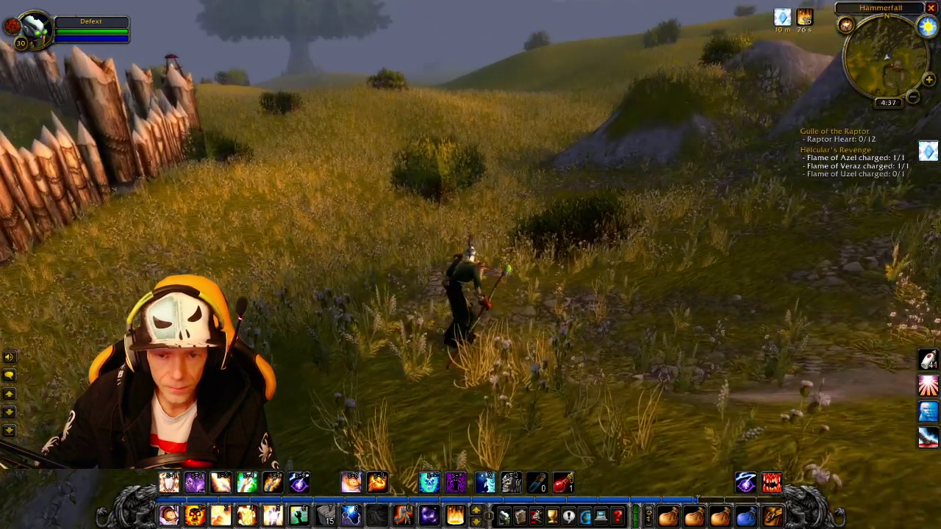
key(space)
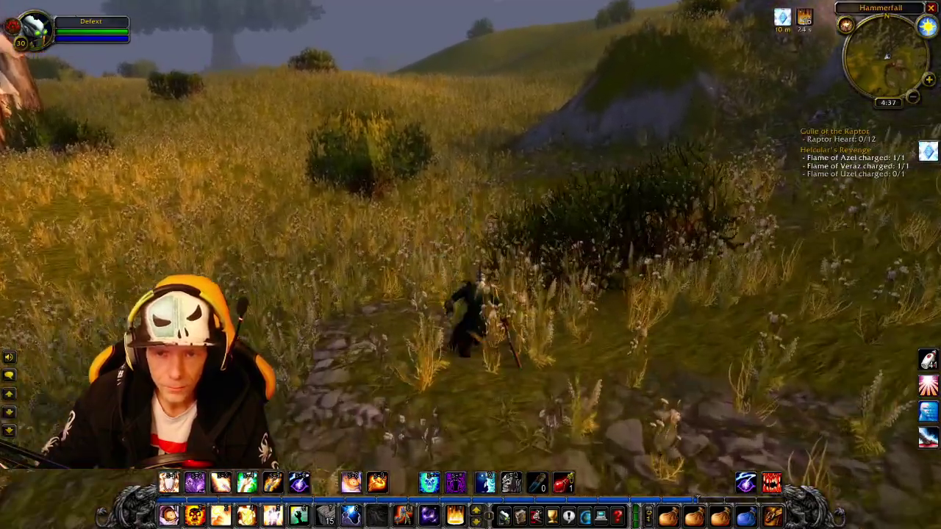
key(space)
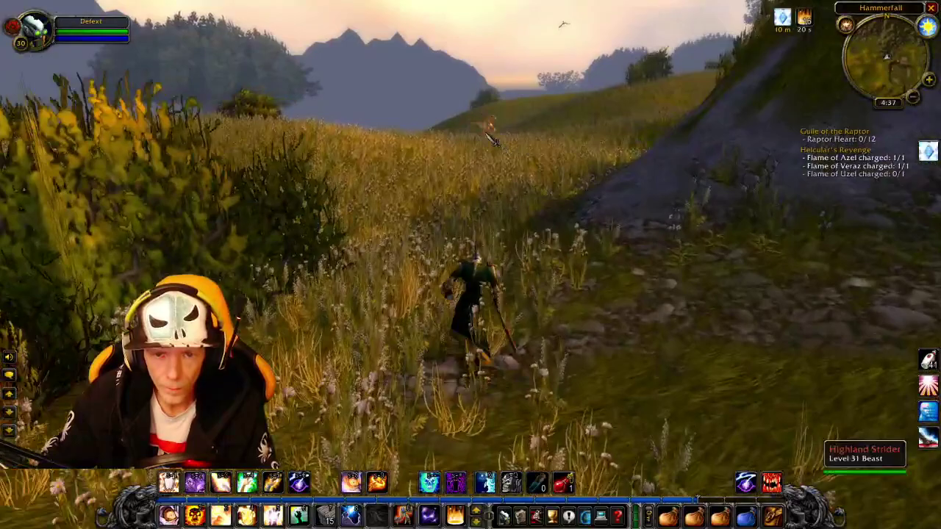
click(537, 140)
key(w)
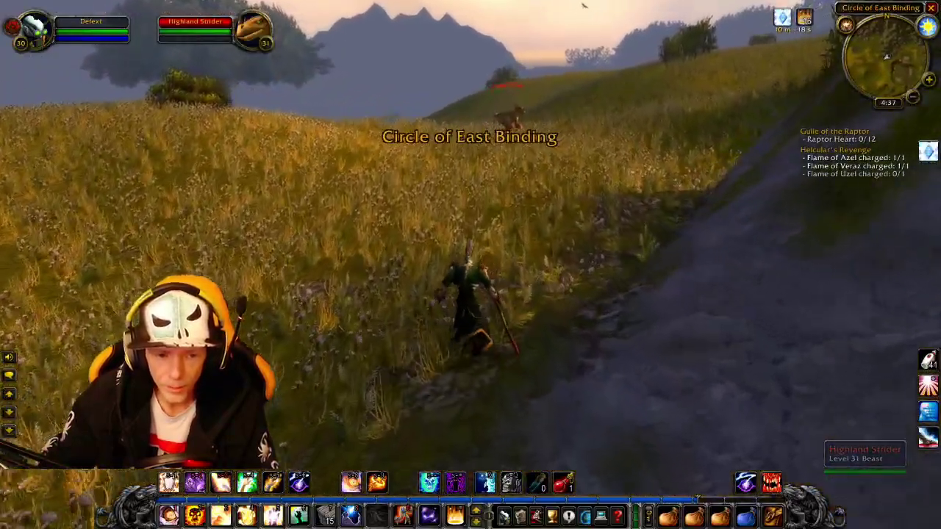
key(w)
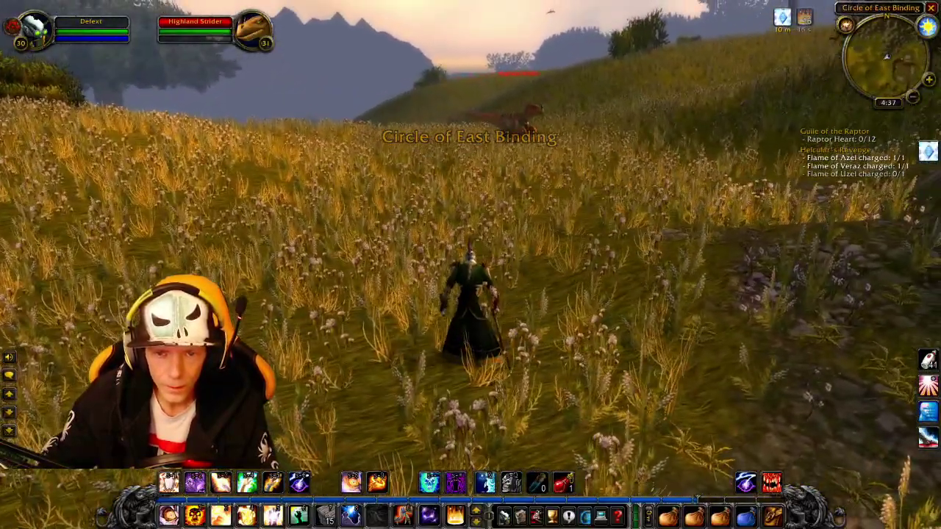
key(w)
Step: Kill the targeted Highland Strider, opening with Holy Fire and following with Smite and other attack spells
key(shift+3)
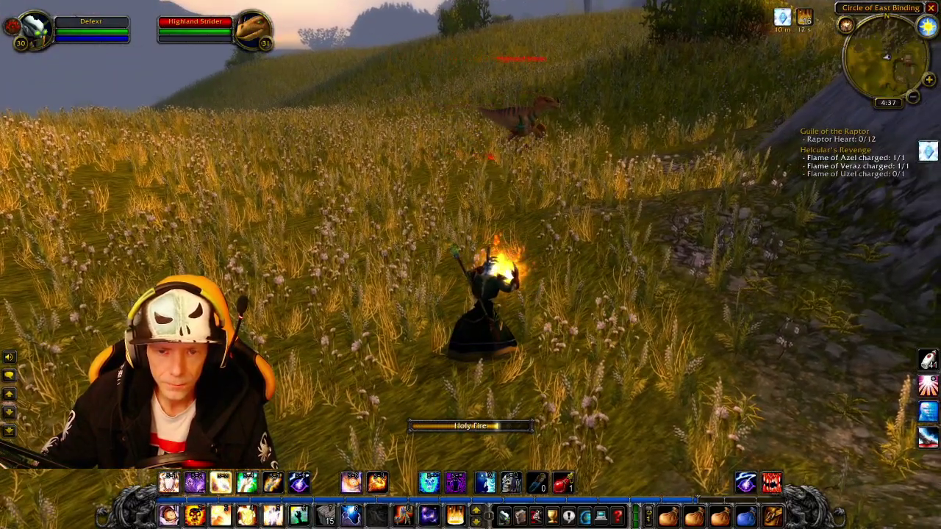
key(1)
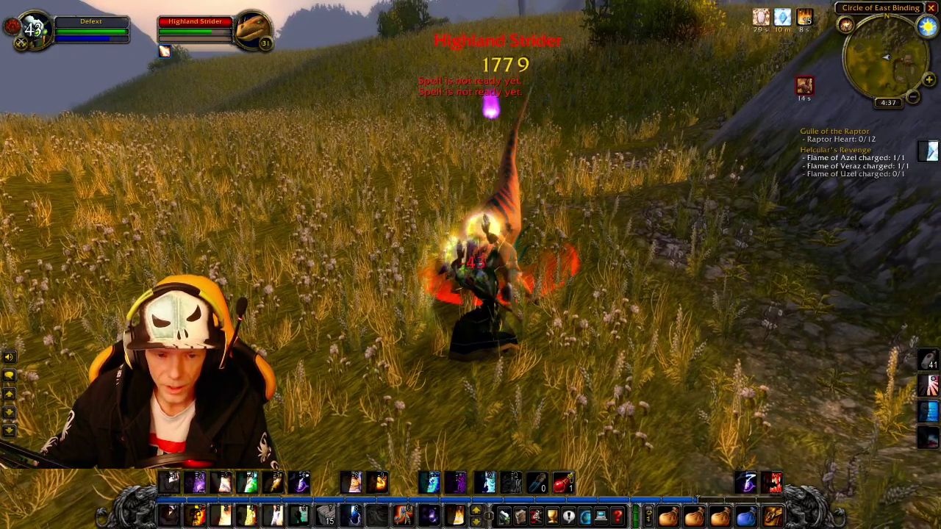
key(1)
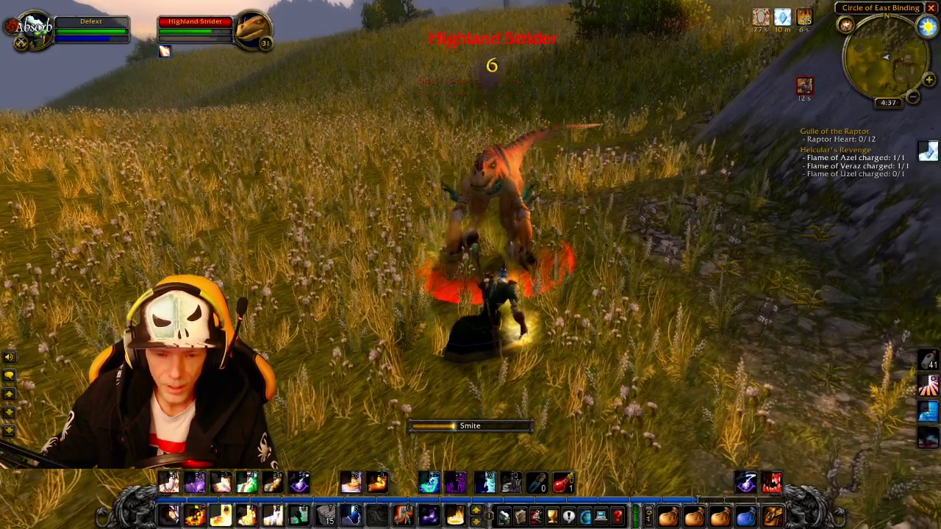
key(2)
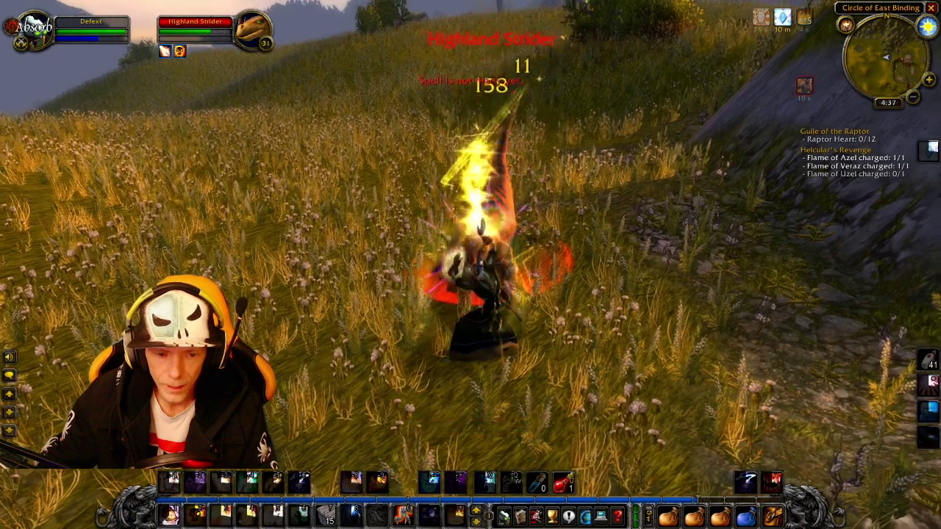
key(3)
key(3)
key(3)
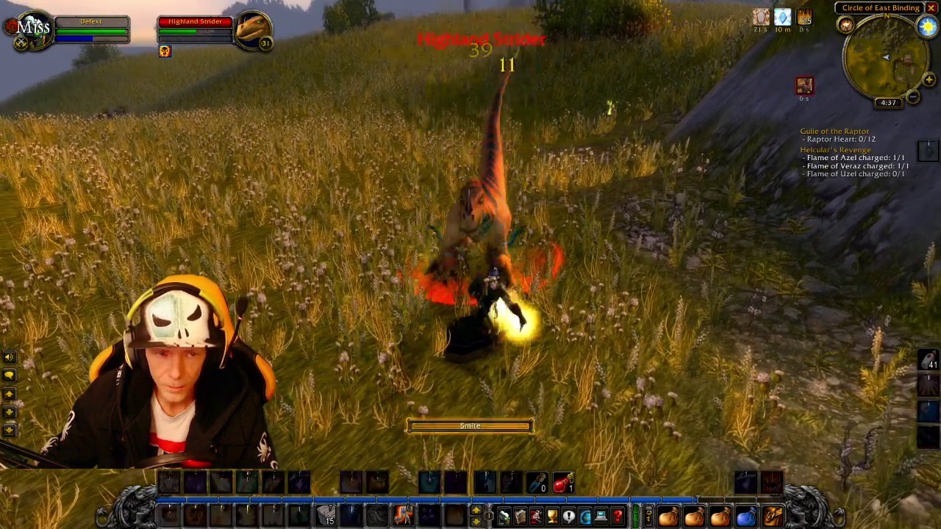
key(1)
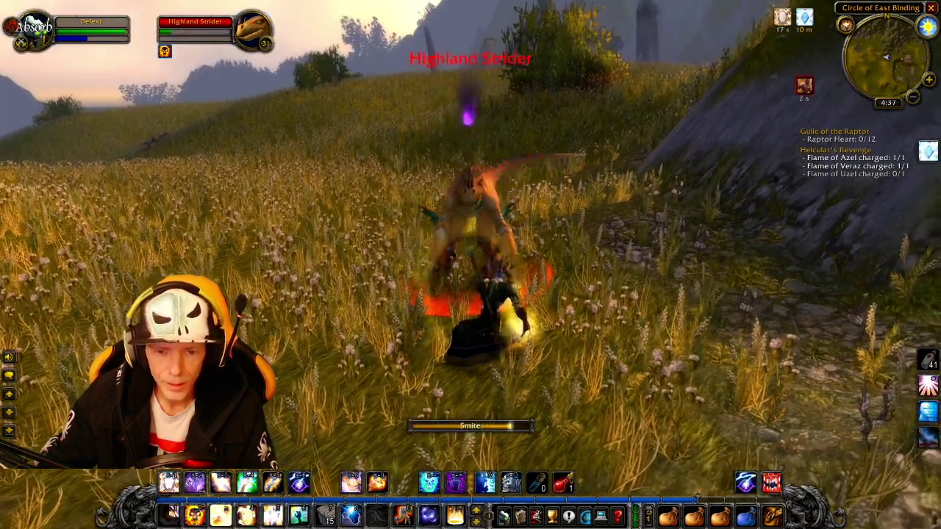
Step: Run the character back to the Hammerfall palisade and turn it to face the open field
key(w)
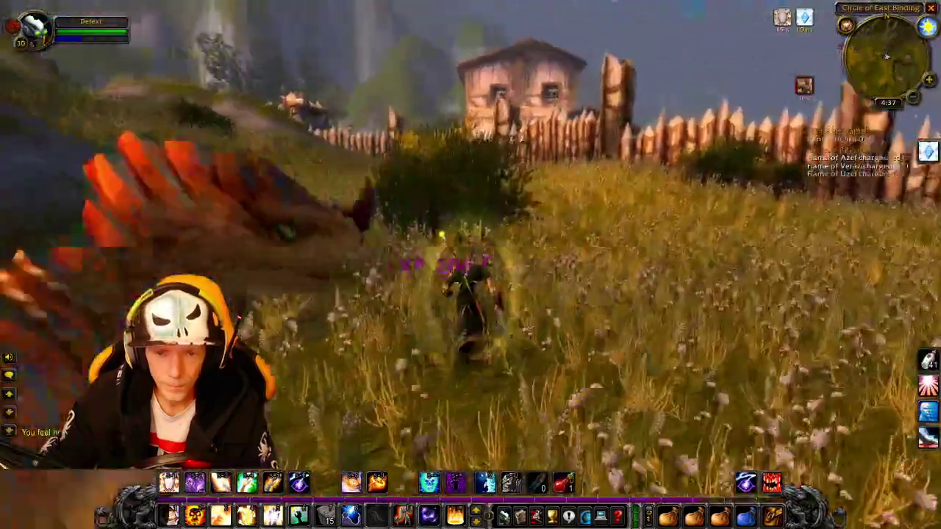
key(w)
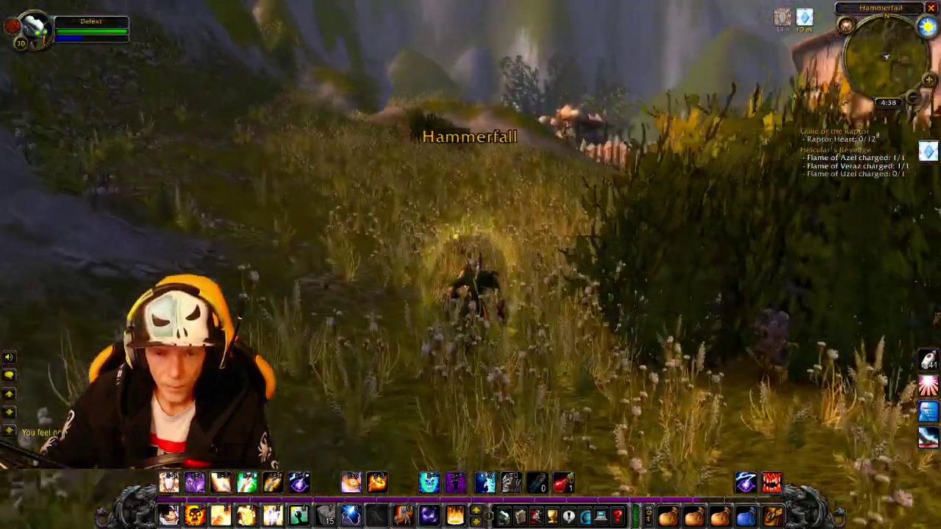
key(w)
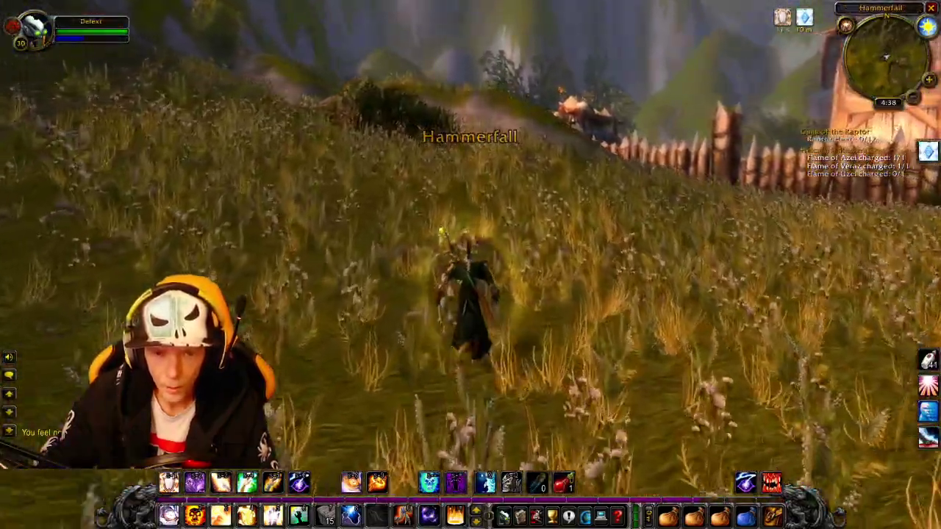
key(w)
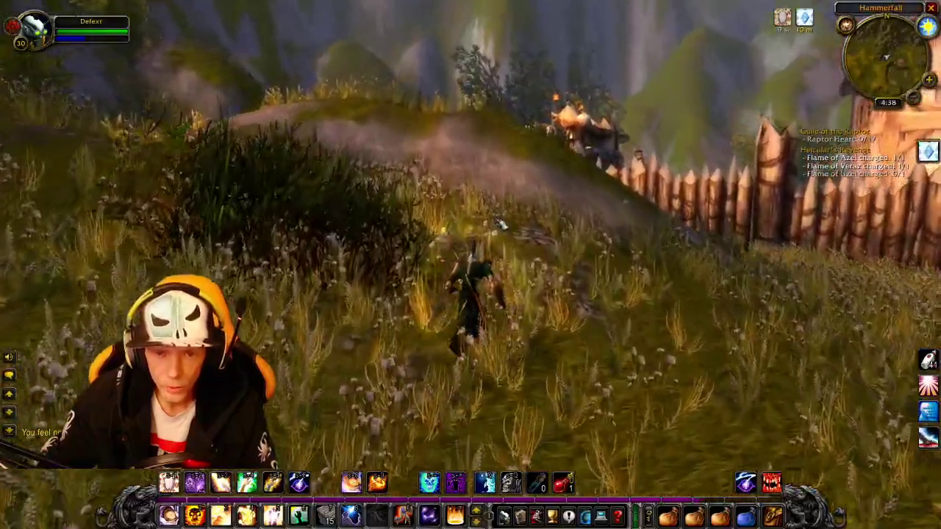
key(w)
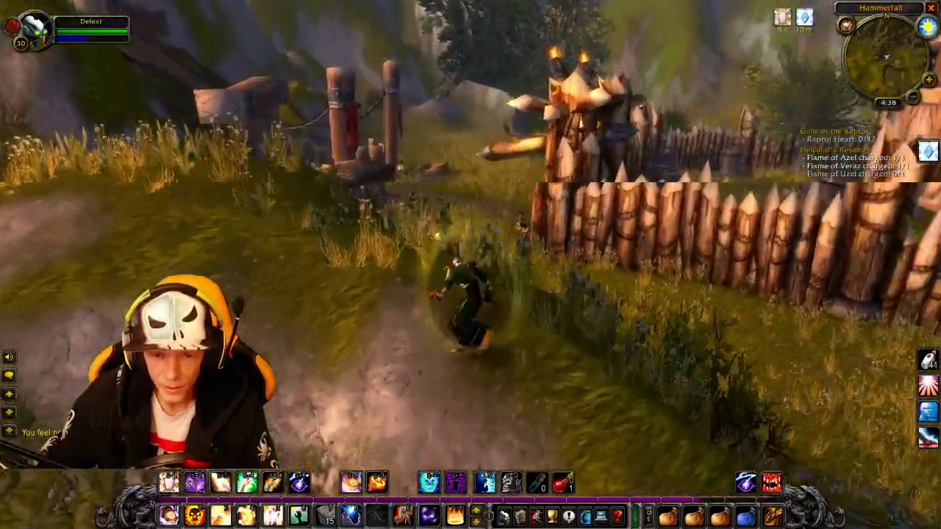
key(w)
drag(460, 204, 624, 204)
drag(538, 250, 522, 251)
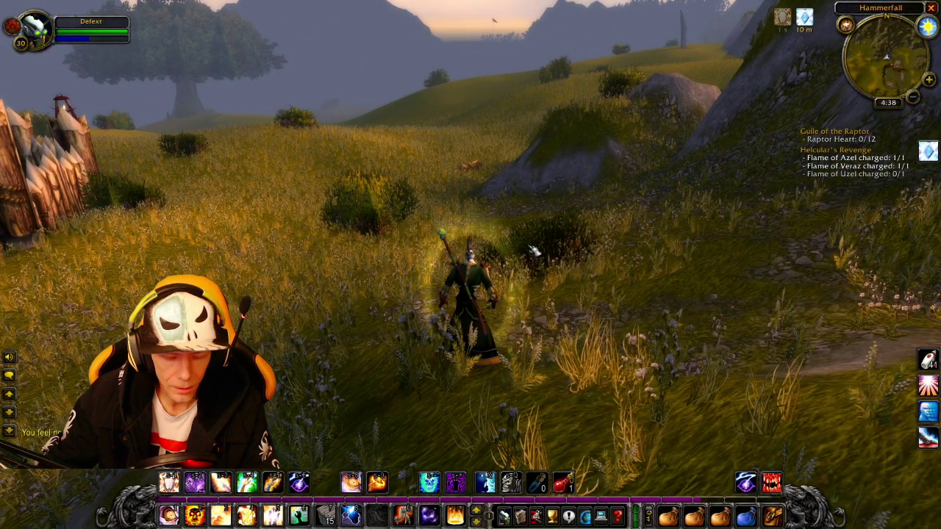
drag(534, 251, 534, 213)
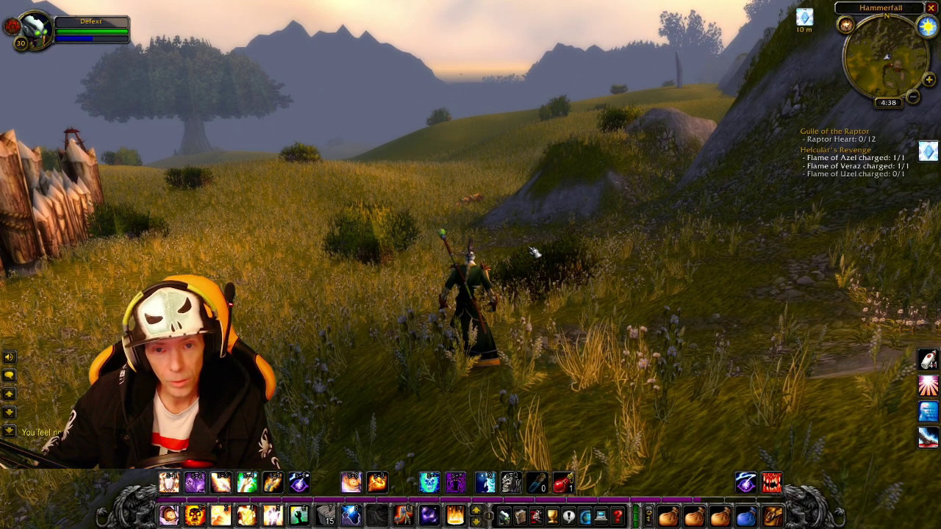
key(e)
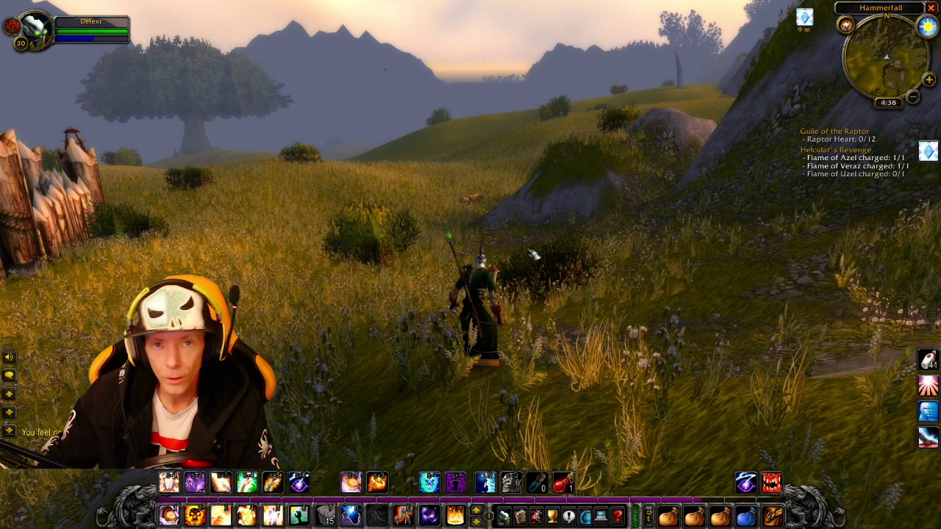
Step: Switch to iCUE and look at the Default profile and the WoW profile, leaving WoW selected
key(super)
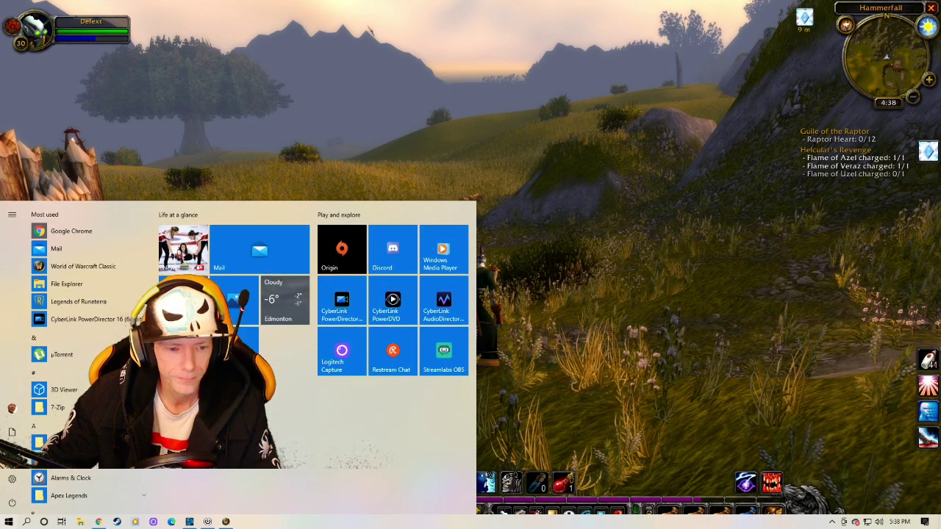
click(208, 523)
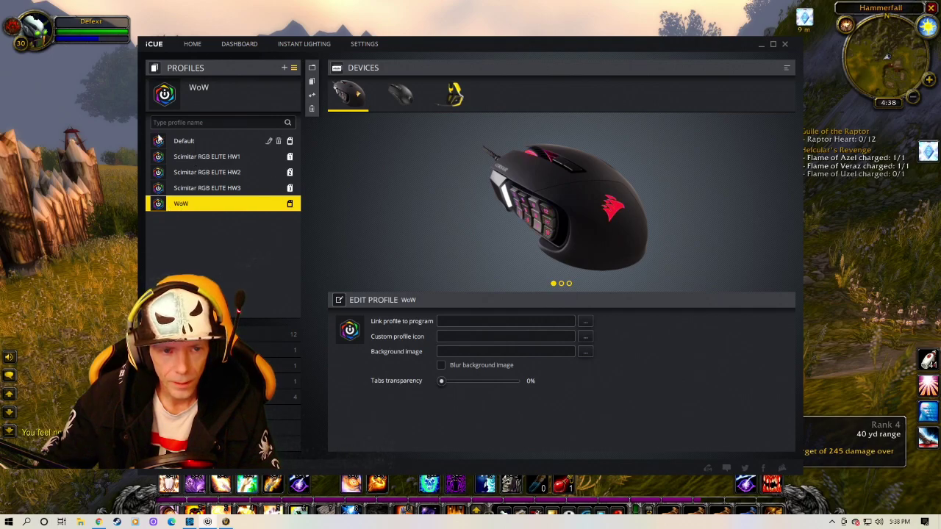
click(214, 139)
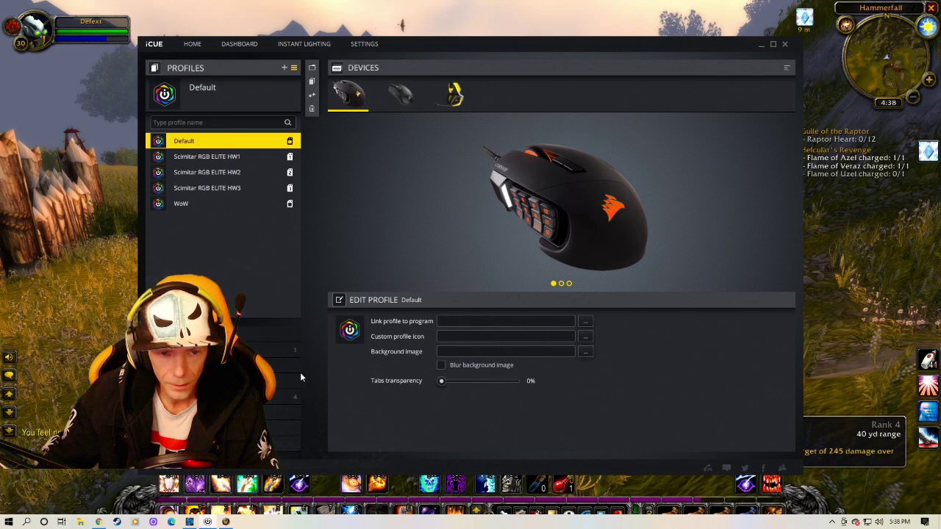
click(200, 204)
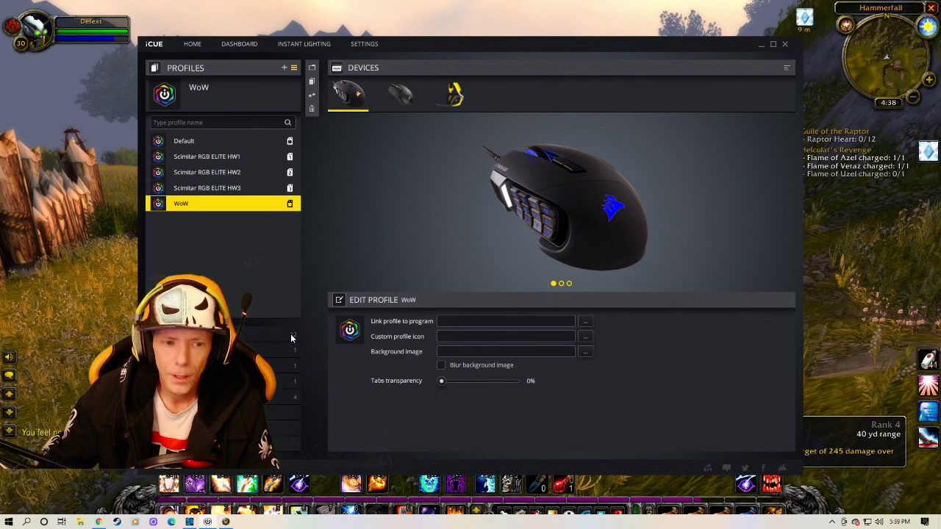
mouse_move(189, 211)
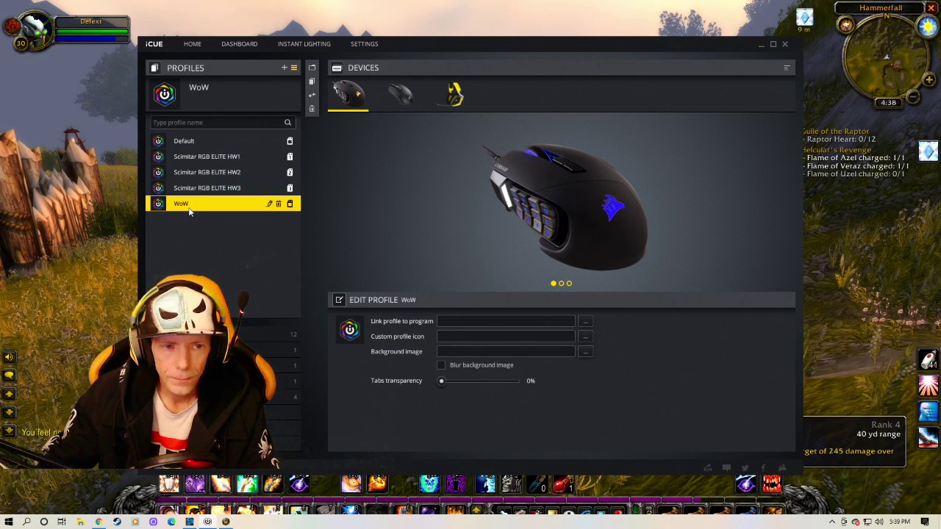
click(199, 122)
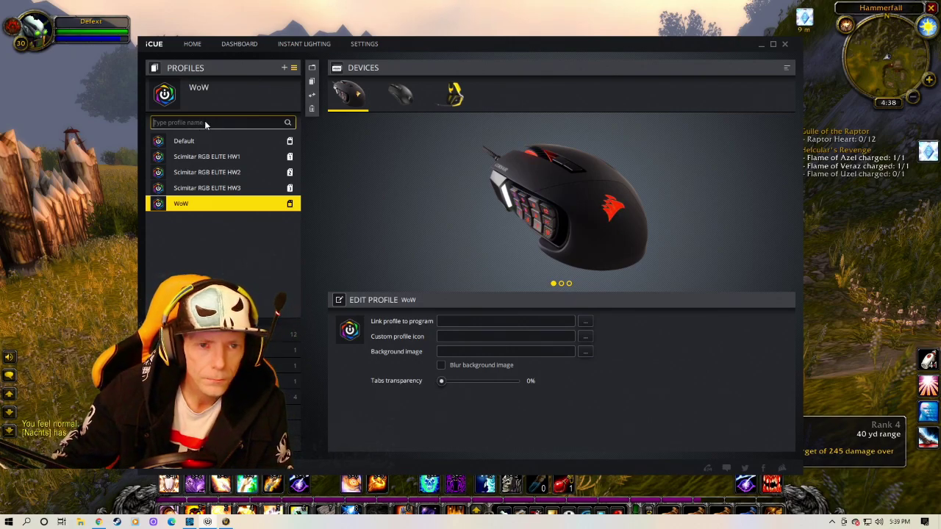
Step: Create a new iCUE profile and name it Peepeepoopoo
click(283, 68)
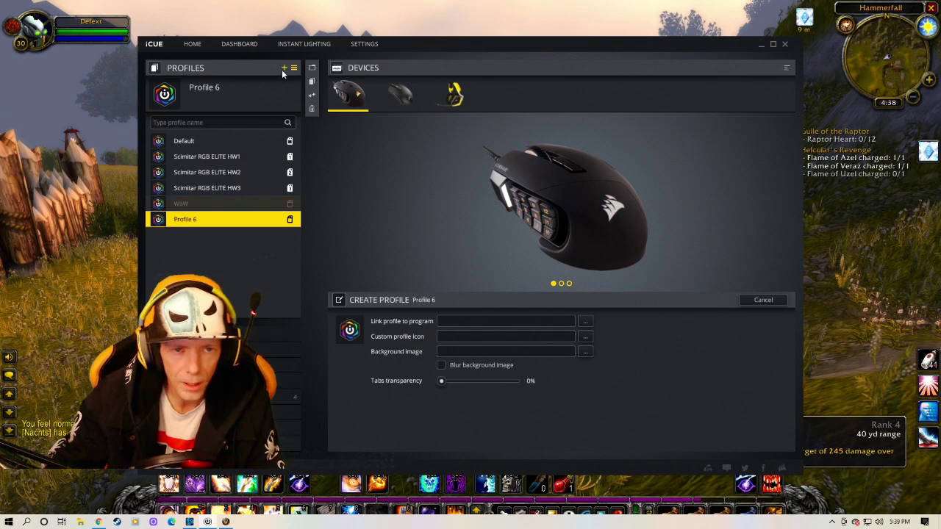
double_click(218, 223)
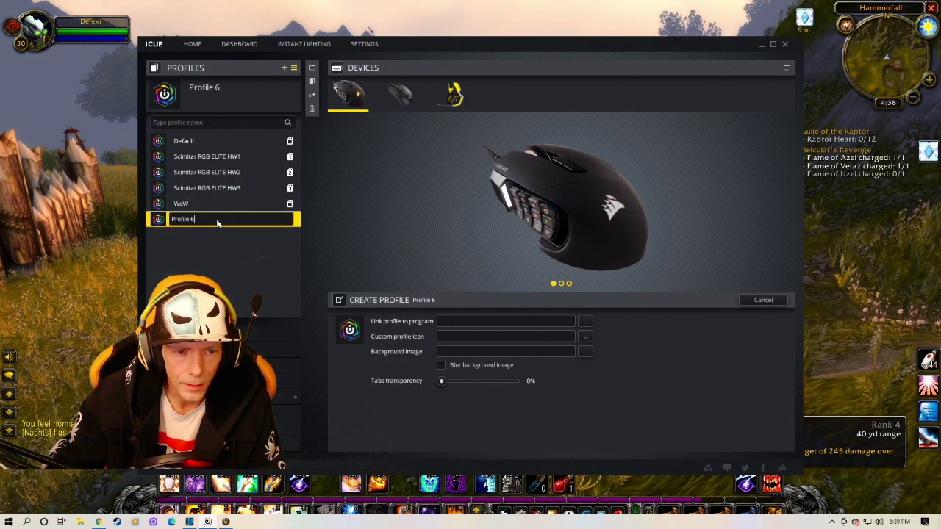
key(BackSpace)
key(BackSpace)
key(BackSpace)
key(BackSpace)
key(BackSpace)
key(BackSpace)
key(BackSpace)
key(BackSpace)
key(BackSpace)
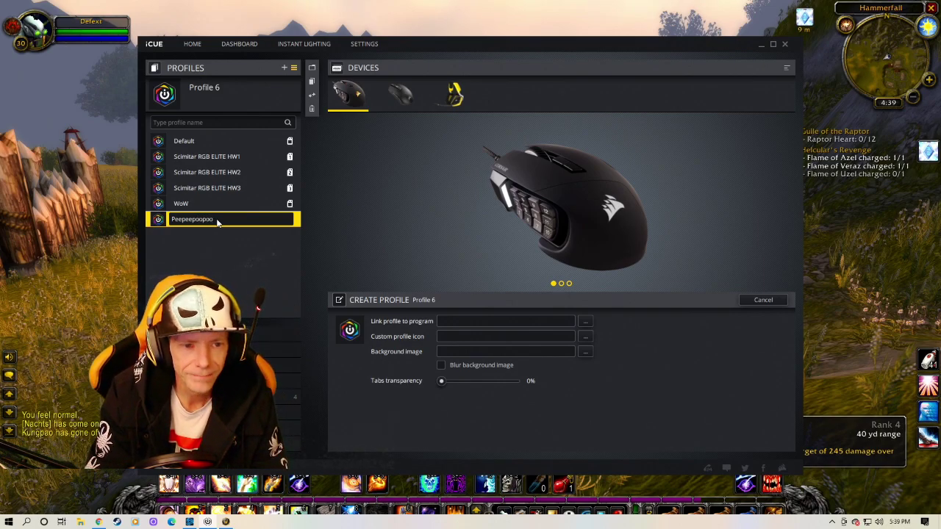
key(Return)
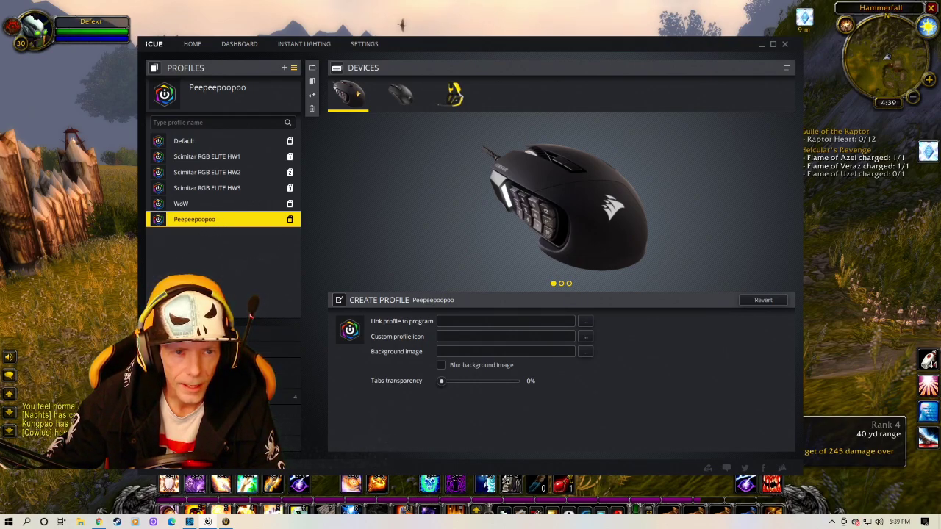
Step: Add a new action to the Peepeepoopoo profile and set its type to the Num & Symbol Keys remap
click(221, 330)
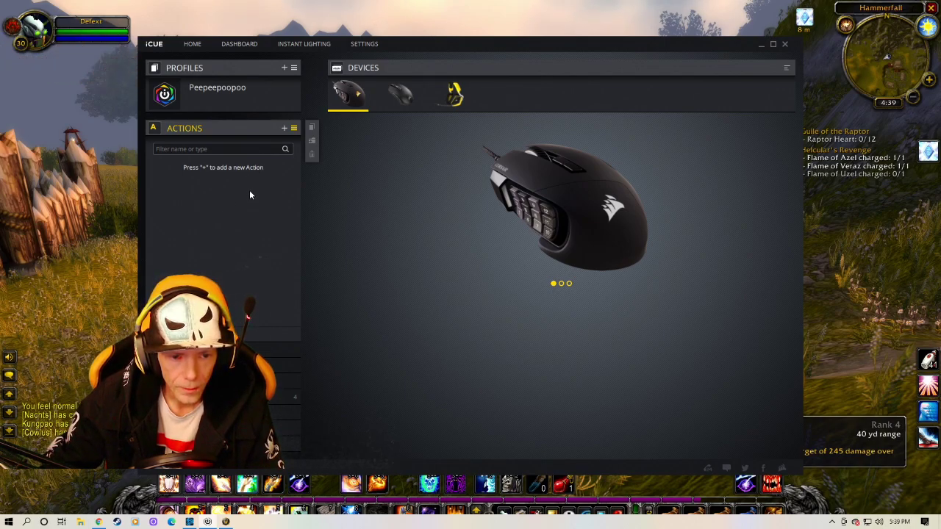
click(283, 128)
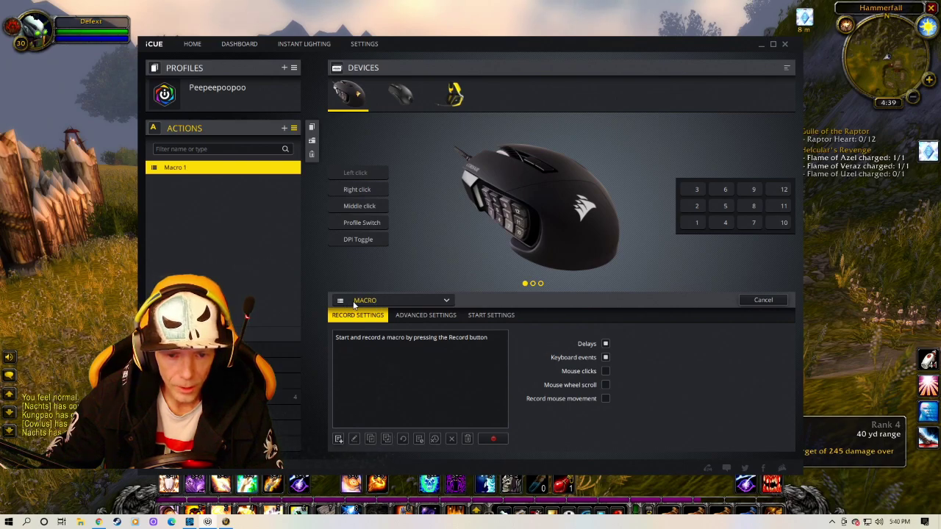
click(420, 301)
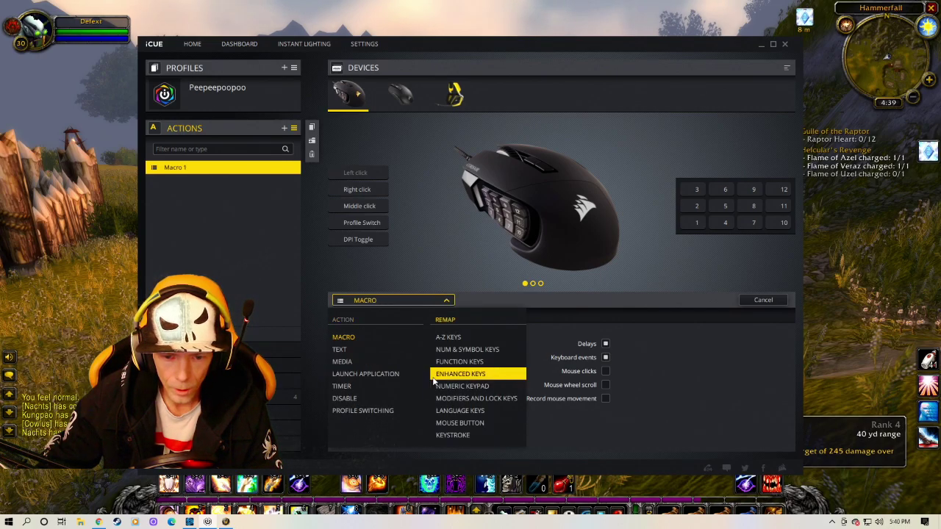
click(476, 353)
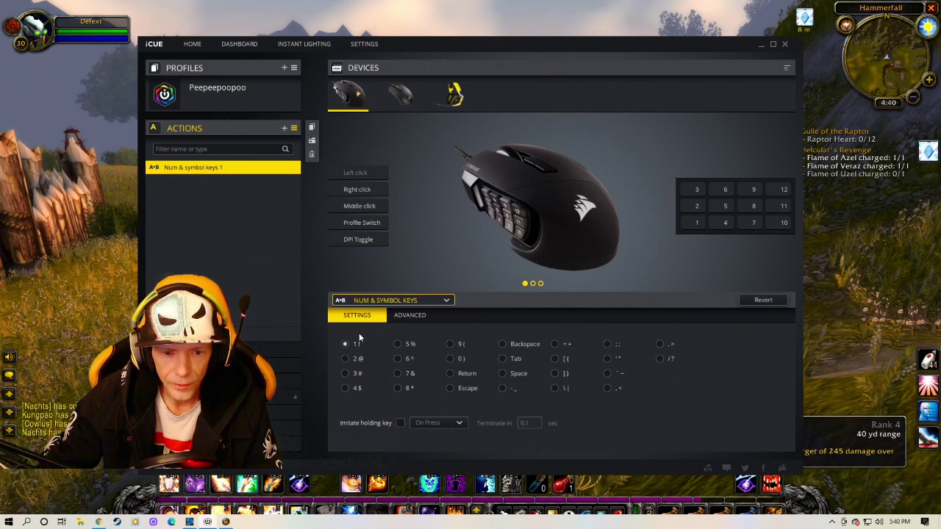
Step: Assign the Num & Symbol Keys action to the mouse's side button 1 and rename the action 1
click(693, 227)
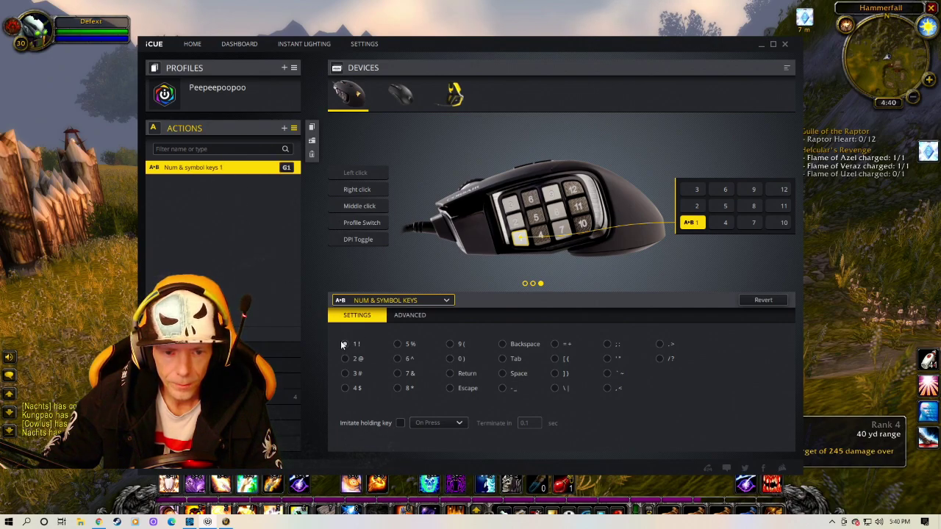
double_click(236, 169)
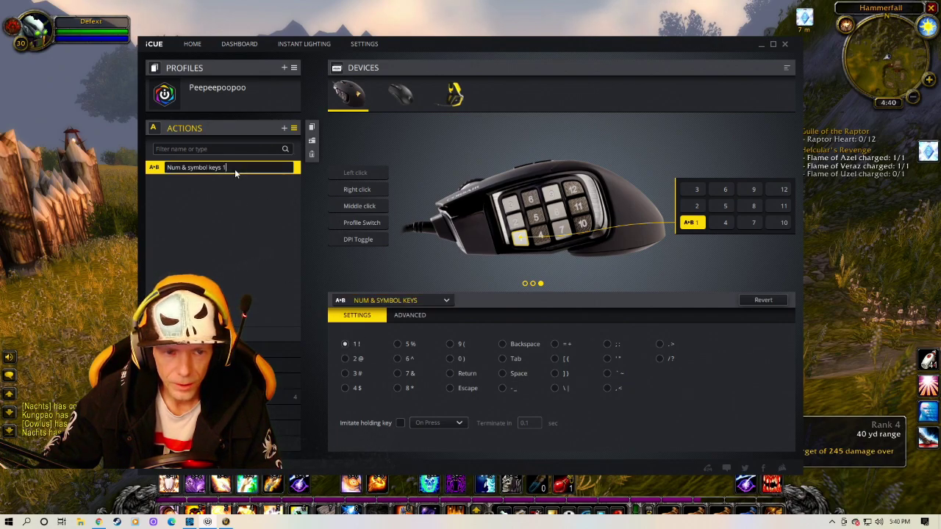
key(BackSpace)
key(BackSpace)
key(BackSpace)
key(BackSpace)
key(BackSpace)
key(BackSpace)
key(BackSpace)
key(BackSpace)
key(BackSpace)
key(BackSpace)
key(BackSpace)
key(BackSpace)
key(BackSpace)
key(BackSpace)
key(BackSpace)
key(BackSpace)
key(BackSpace)
key(BackSpace)
key(BackSpace)
text(1)
key(Return)
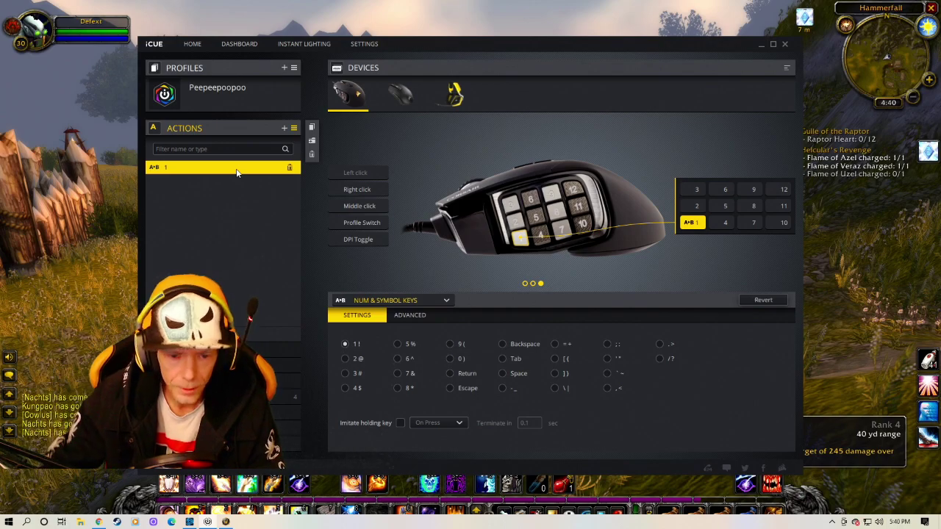
Step: Add a second action as a Num & Symbol Keys remap to 2 @ and assign it to side button 2
click(283, 130)
drag(197, 169, 191, 199)
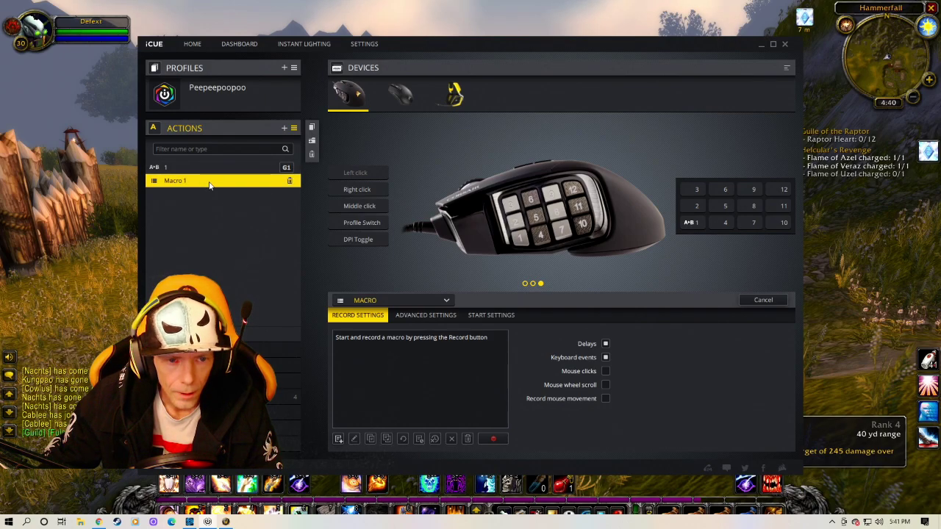
click(434, 300)
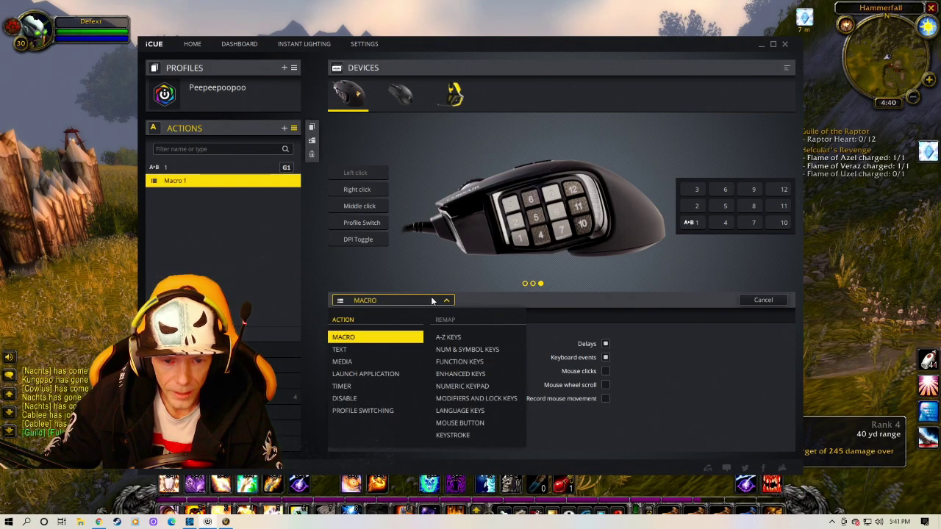
click(460, 351)
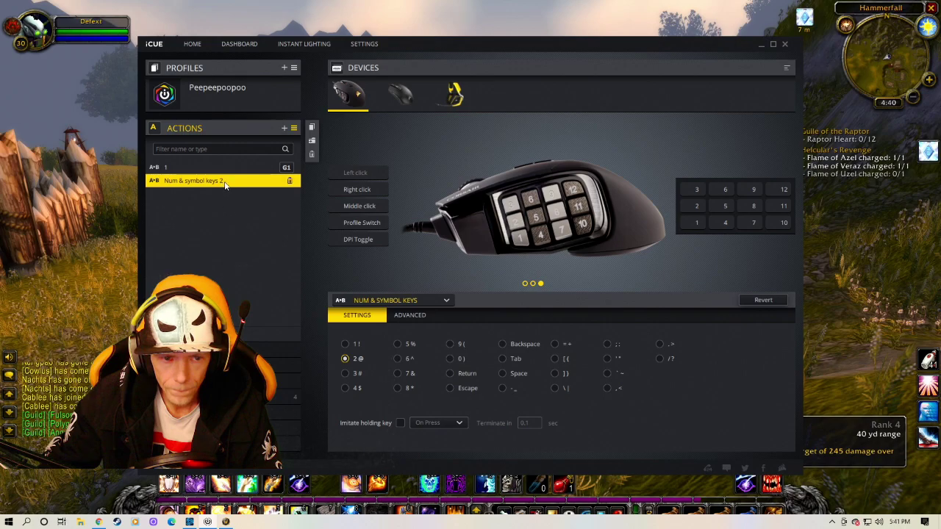
click(517, 225)
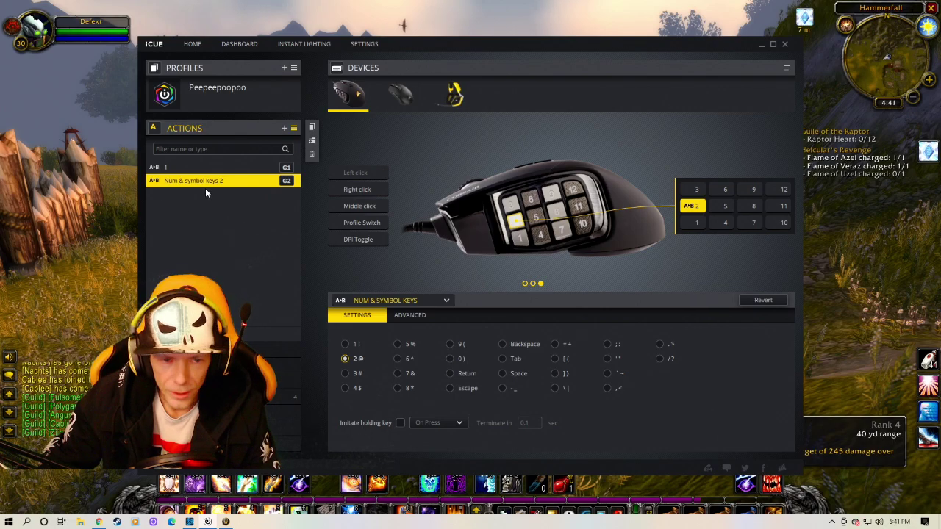
Step: Add a third action, set its type to Num & Symbol Keys and remap it to 3 #
click(284, 129)
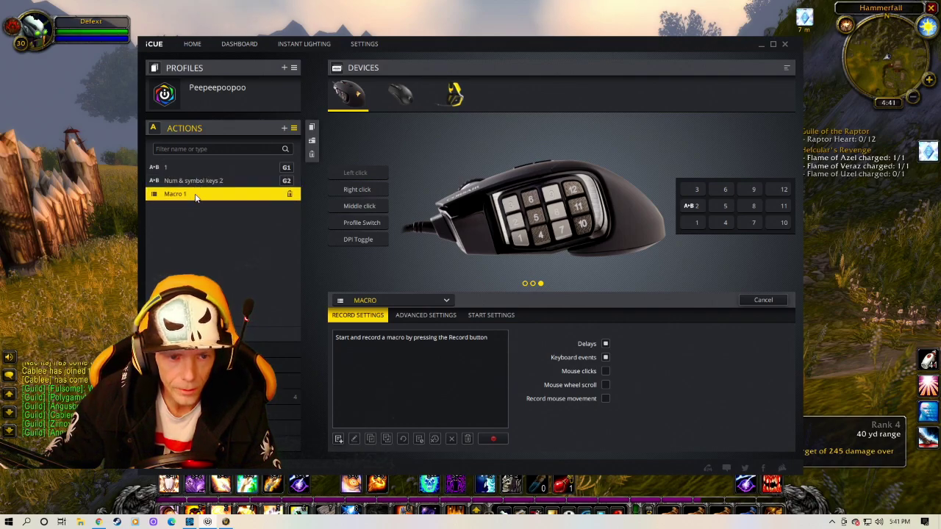
click(426, 300)
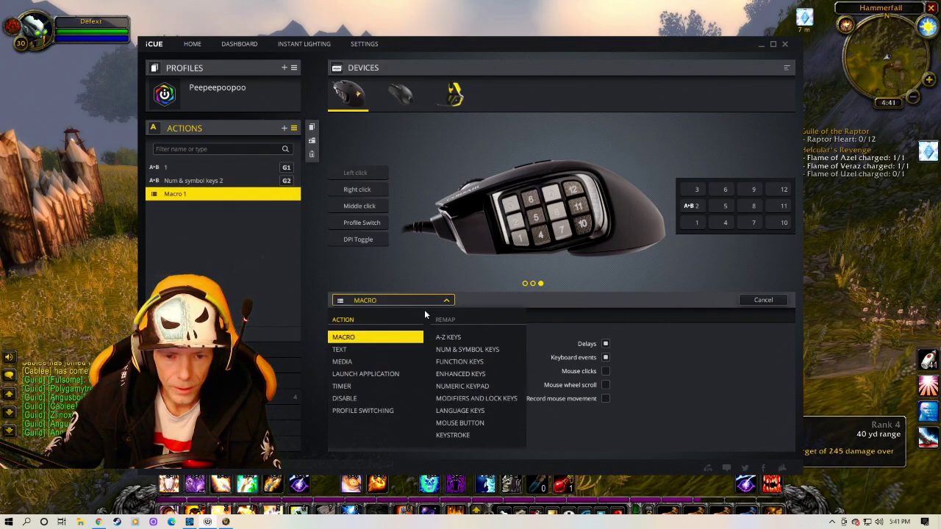
click(447, 349)
click(345, 372)
Step: Rename the third action in the list 3
double_click(241, 194)
key(BackSpace)
key(BackSpace)
key(BackSpace)
key(BackSpace)
key(BackSpace)
key(BackSpace)
key(BackSpace)
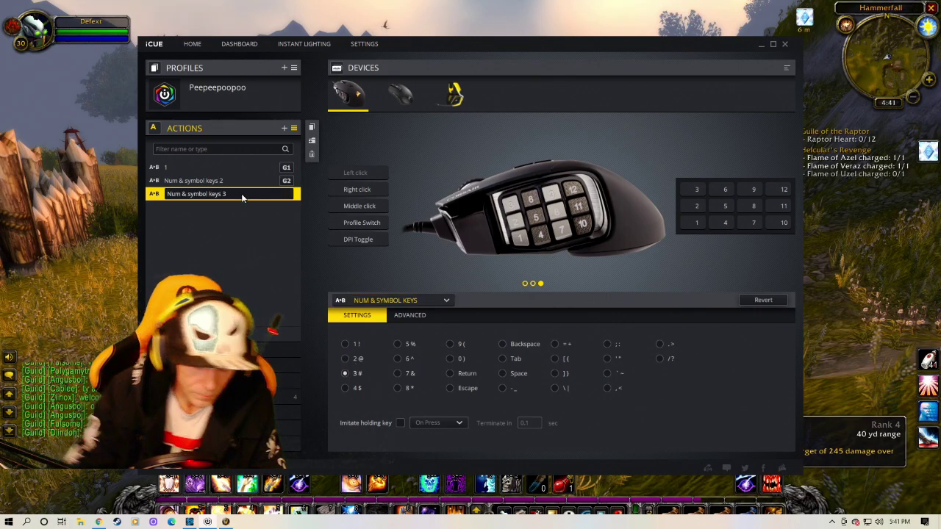
key(BackSpace)
key(BackSpace)
key(BackSpace)
key(BackSpace)
key(BackSpace)
key(BackSpace)
key(BackSpace)
key(BackSpace)
key(BackSpace)
key(BackSpace)
key(BackSpace)
key(BackSpace)
text(3)
Step: Rename the second action, the one assigned to G2, as 2
click(196, 181)
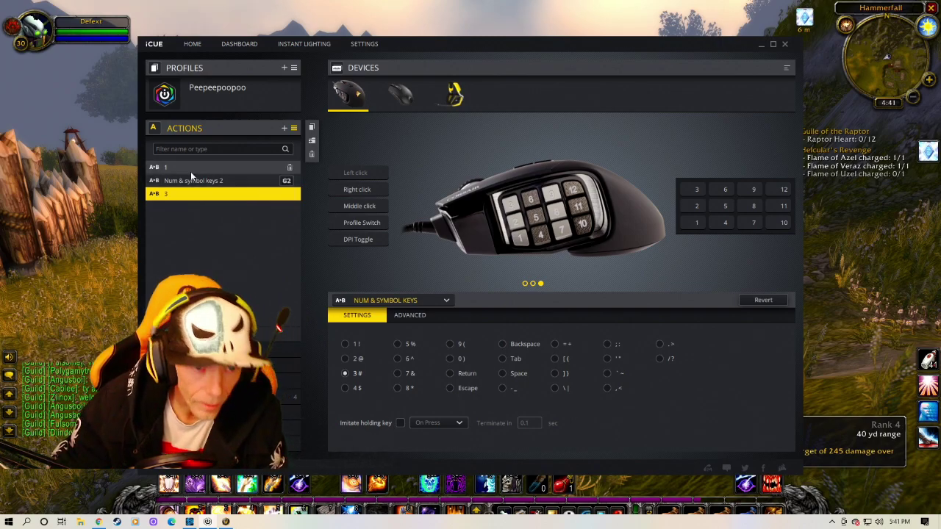
double_click(197, 181)
key(BackSpace)
key(BackSpace)
key(BackSpace)
key(BackSpace)
key(BackSpace)
key(BackSpace)
key(BackSpace)
key(BackSpace)
key(BackSpace)
key(BackSpace)
key(BackSpace)
key(BackSpace)
key(BackSpace)
key(BackSpace)
key(BackSpace)
key(BackSpace)
key(BackSpace)
key(BackSpace)
key(BackSpace)
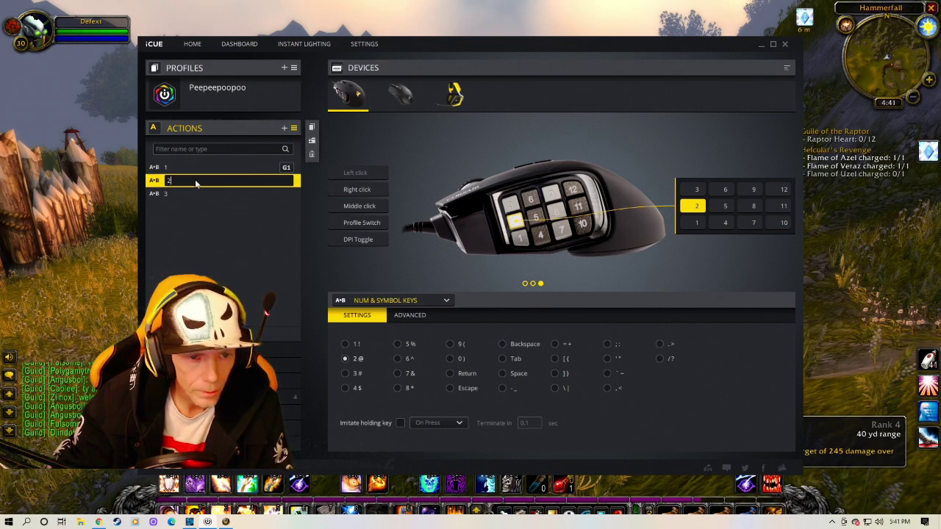
text(2)
key(Return)
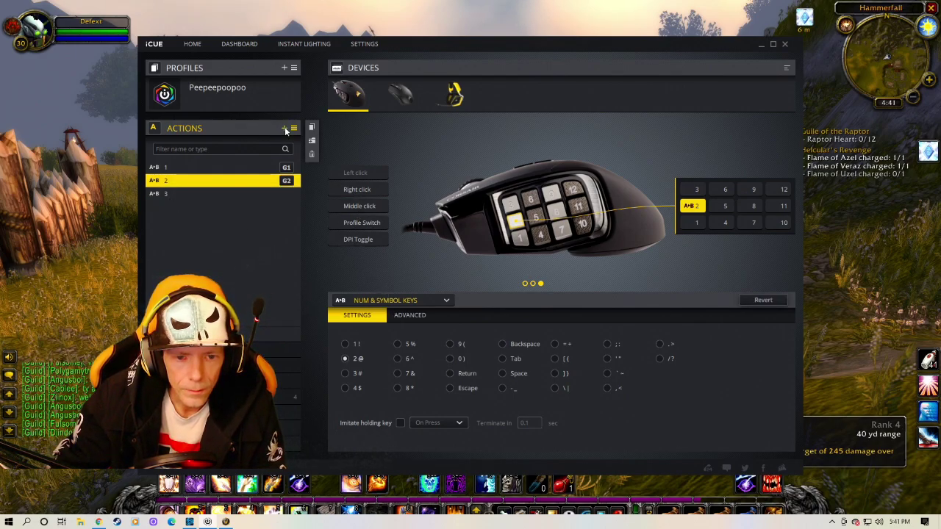
Step: Add a fourth action, set its type to Num & Symbol Keys and remap it to 4 $
click(284, 128)
drag(191, 167, 193, 240)
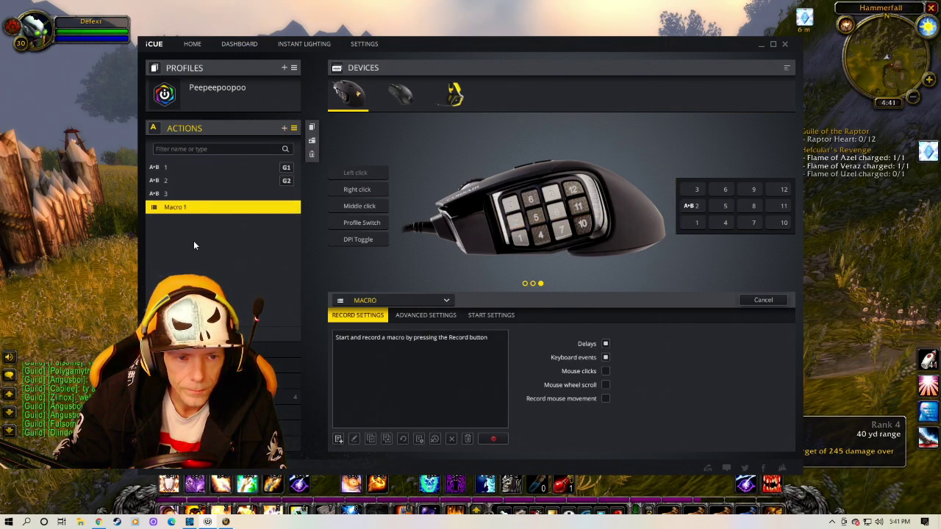
click(382, 296)
click(463, 350)
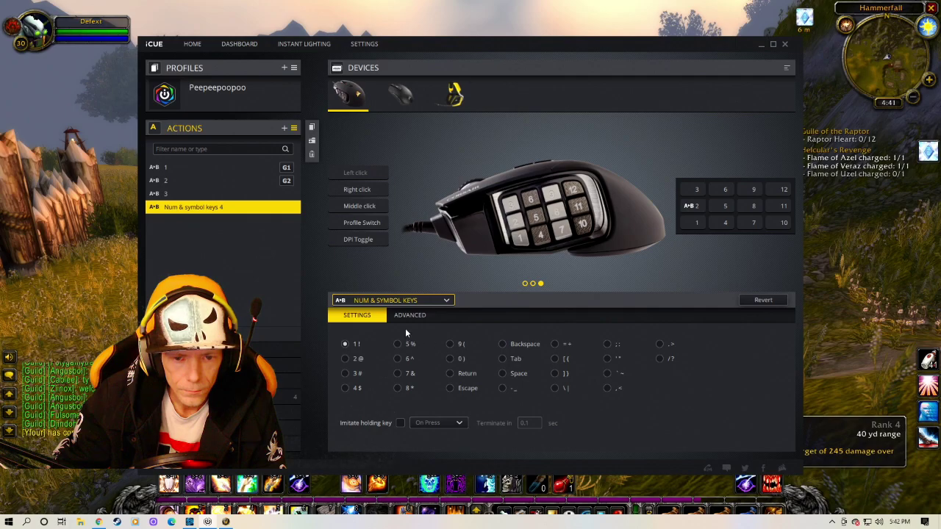
click(346, 388)
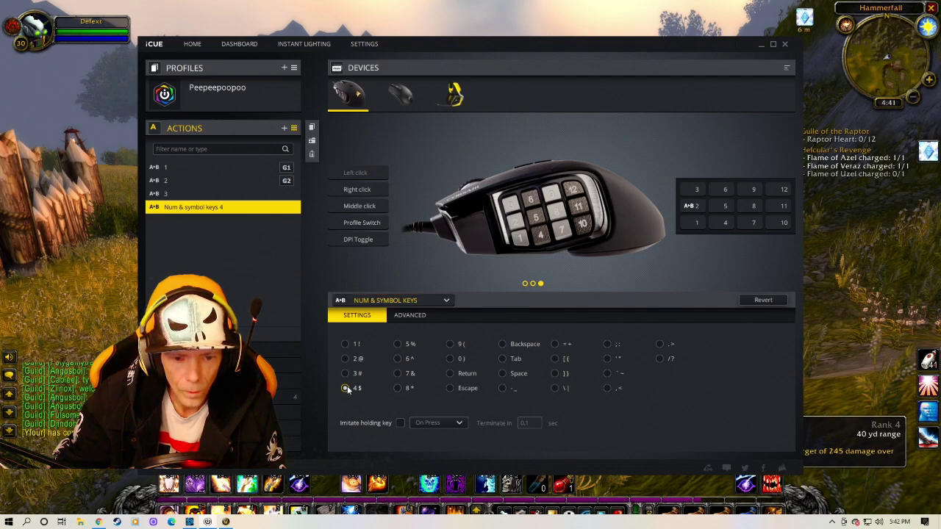
Step: Rename the fourth action in the list 4
double_click(227, 206)
key(BackSpace)
key(BackSpace)
key(BackSpace)
key(BackSpace)
key(BackSpace)
key(BackSpace)
key(BackSpace)
key(BackSpace)
key(BackSpace)
key(BackSpace)
key(BackSpace)
key(BackSpace)
key(BackSpace)
key(BackSpace)
key(BackSpace)
key(BackSpace)
key(BackSpace)
key(BackSpace)
key(BackSpace)
text(4)
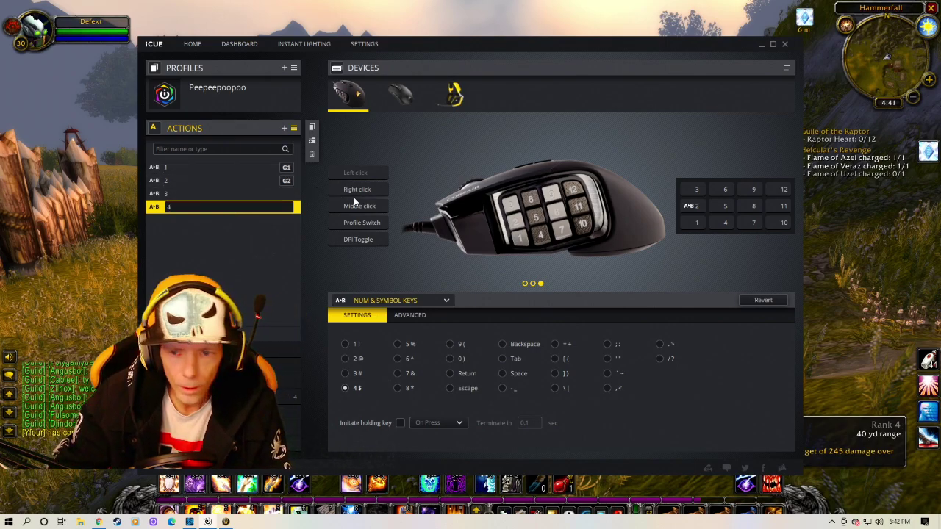
key(Return)
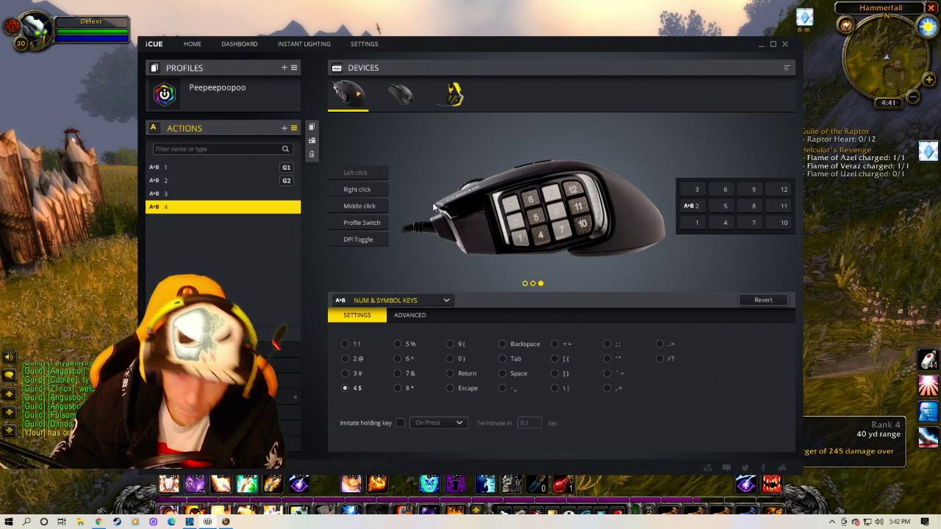
Step: Assign action 4 to side button 4 and action 3 to side button 3
click(719, 223)
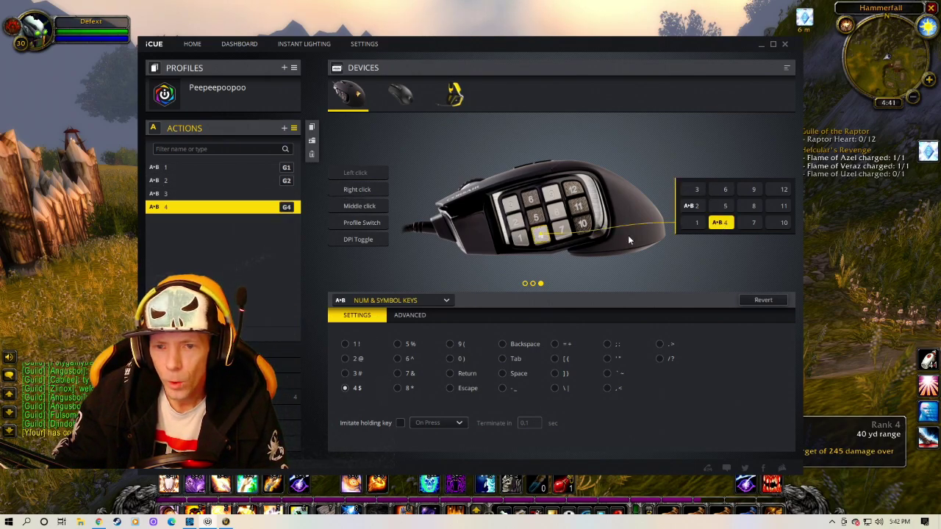
click(198, 193)
click(697, 189)
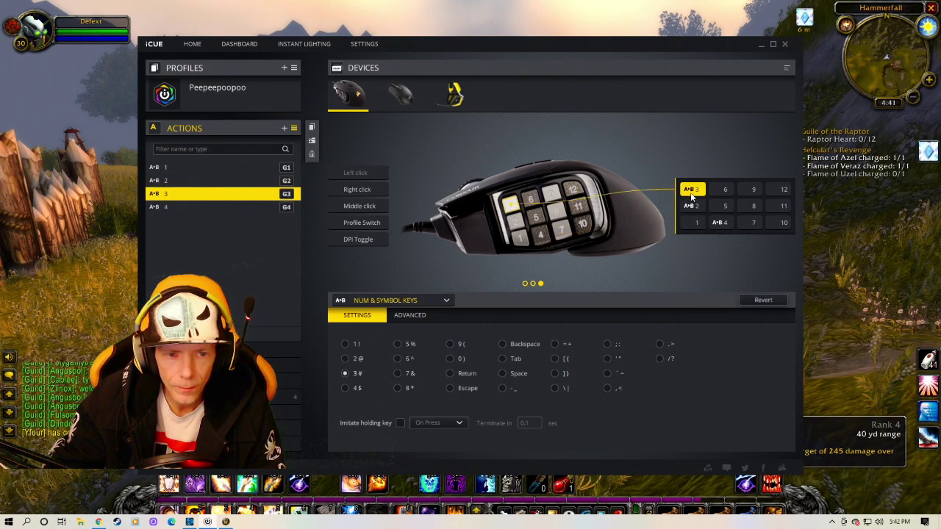
Step: Add a fifth action as a Num & Symbol Keys remap to 5 % and assign it to side button 5
click(284, 127)
drag(193, 168, 192, 242)
click(424, 300)
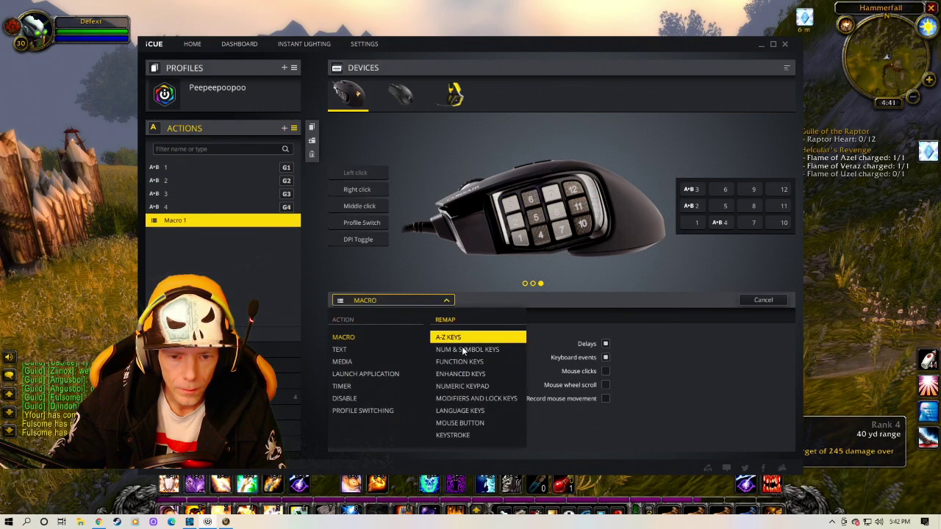
click(461, 348)
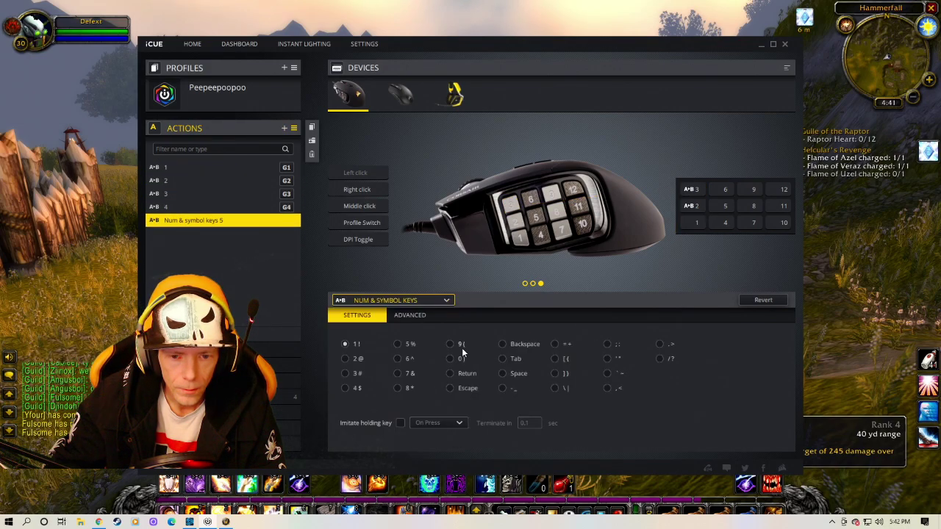
click(398, 344)
click(722, 206)
Step: Rename the fifth action in the list 5
double_click(175, 222)
key(BackSpace)
key(BackSpace)
key(BackSpace)
key(BackSpace)
key(BackSpace)
key(BackSpace)
key(BackSpace)
key(BackSpace)
key(BackSpace)
key(BackSpace)
key(BackSpace)
key(BackSpace)
key(BackSpace)
key(BackSpace)
key(BackSpace)
key(BackSpace)
key(BackSpace)
key(BackSpace)
key(BackSpace)
text(5)
key(Return)
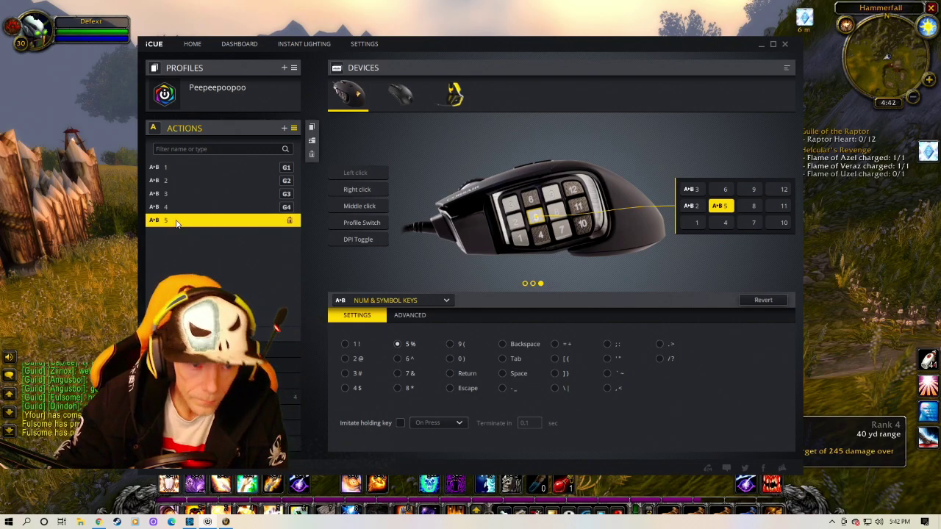
Step: Add a sixth action as a Num & Symbol Keys remap to 6 ^ and assign it to side button 6
click(285, 129)
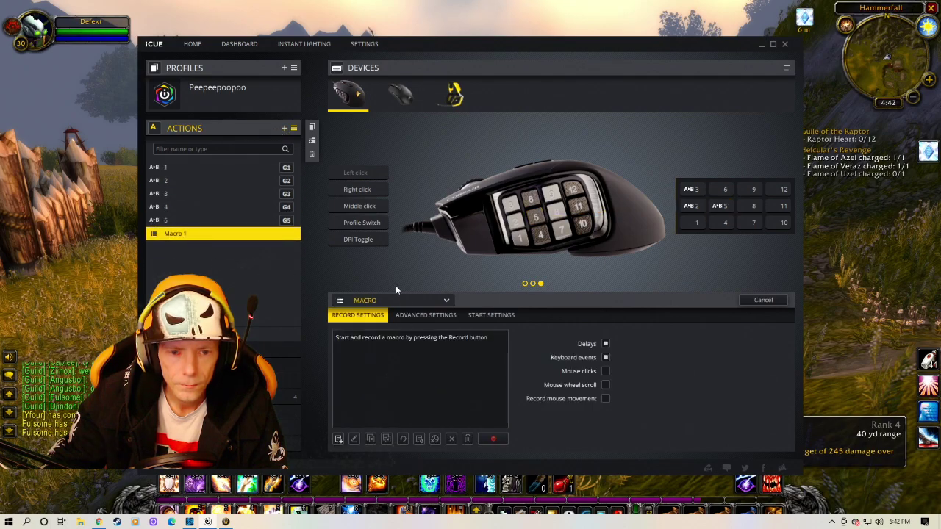
click(414, 301)
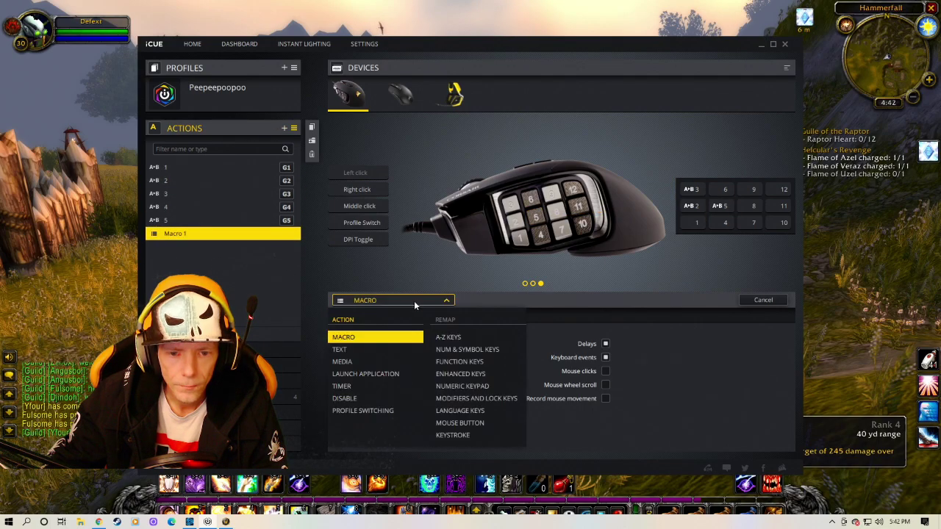
click(467, 349)
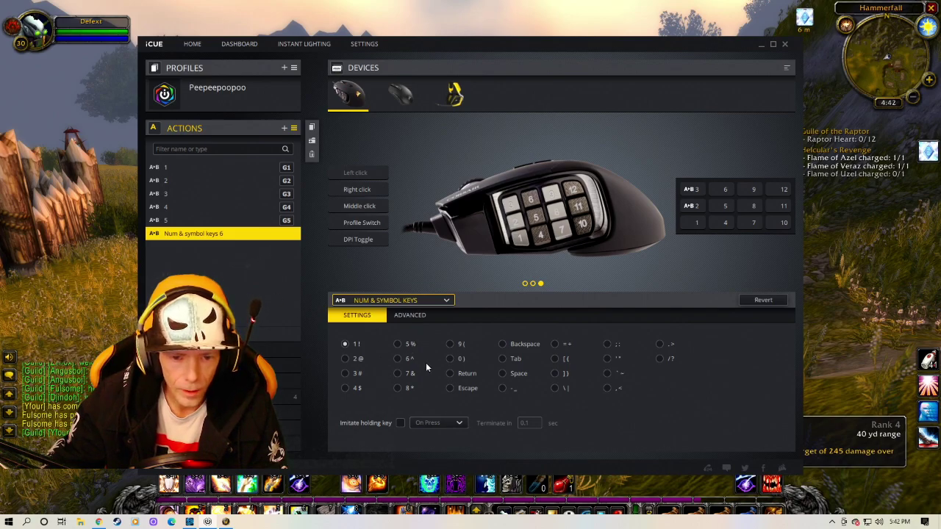
click(397, 358)
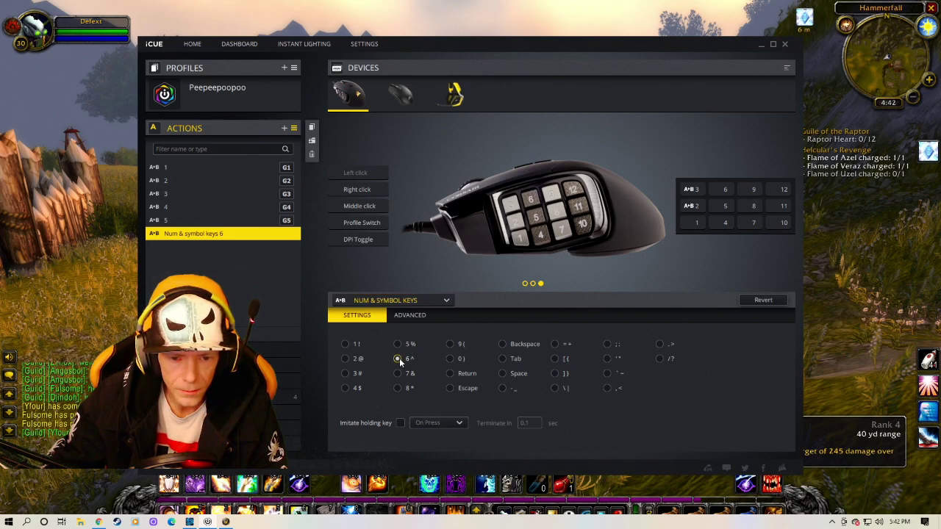
click(719, 189)
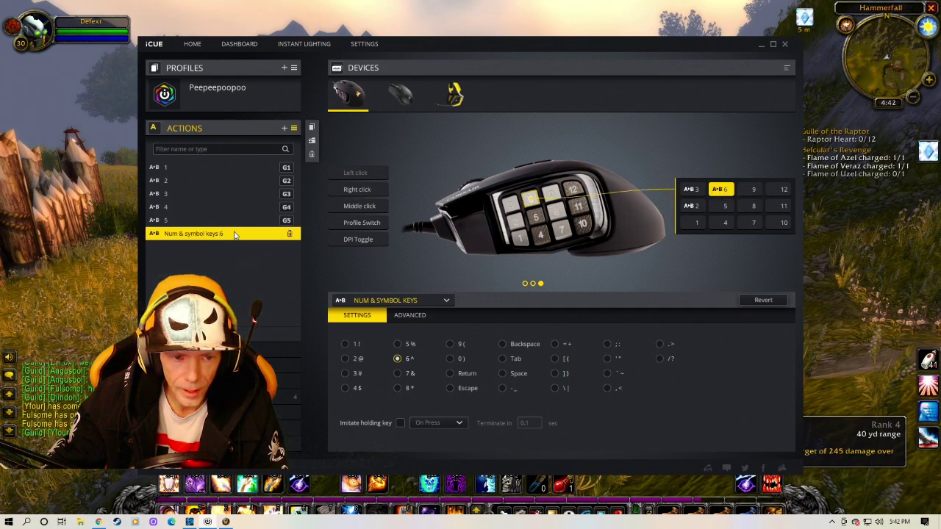
Step: Rename the sixth action in the list 6
double_click(231, 233)
key(BackSpace)
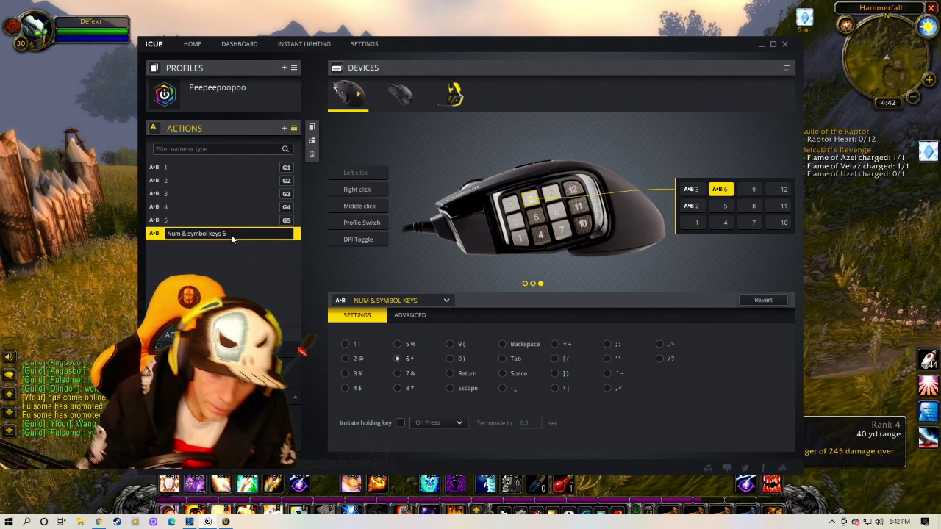
key(BackSpace)
key(BackSpace)
key(BackSpace)
key(BackSpace)
key(BackSpace)
key(BackSpace)
key(BackSpace)
key(BackSpace)
key(BackSpace)
key(BackSpace)
key(BackSpace)
key(BackSpace)
key(BackSpace)
key(BackSpace)
key(BackSpace)
key(BackSpace)
key(BackSpace)
key(BackSpace)
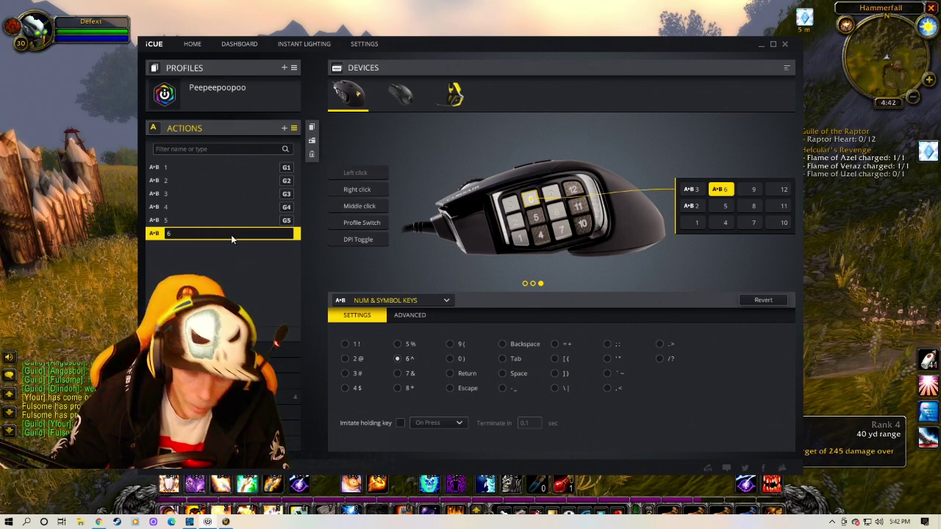
text(6)
key(Return)
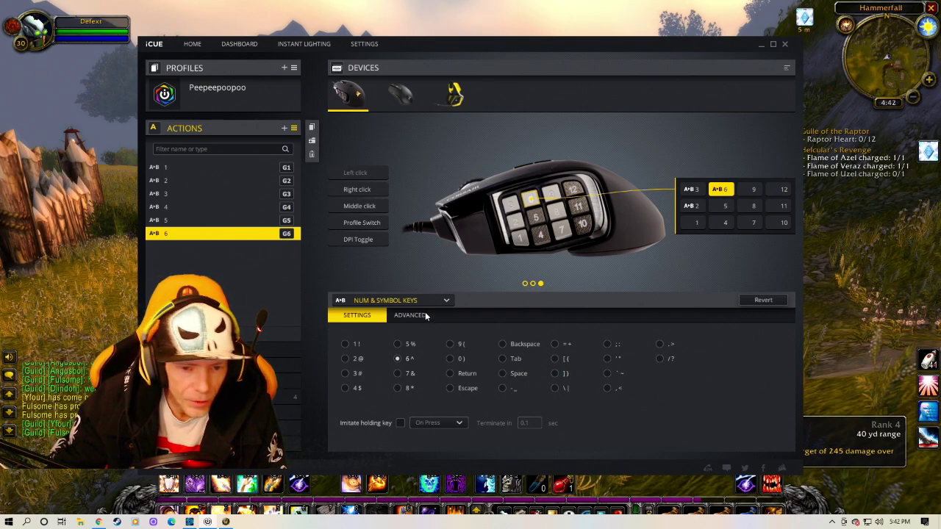
Step: Add a seventh action at the end of the list as a Num & Symbol Keys remap and assign it to side button 7
click(283, 128)
drag(220, 169, 223, 270)
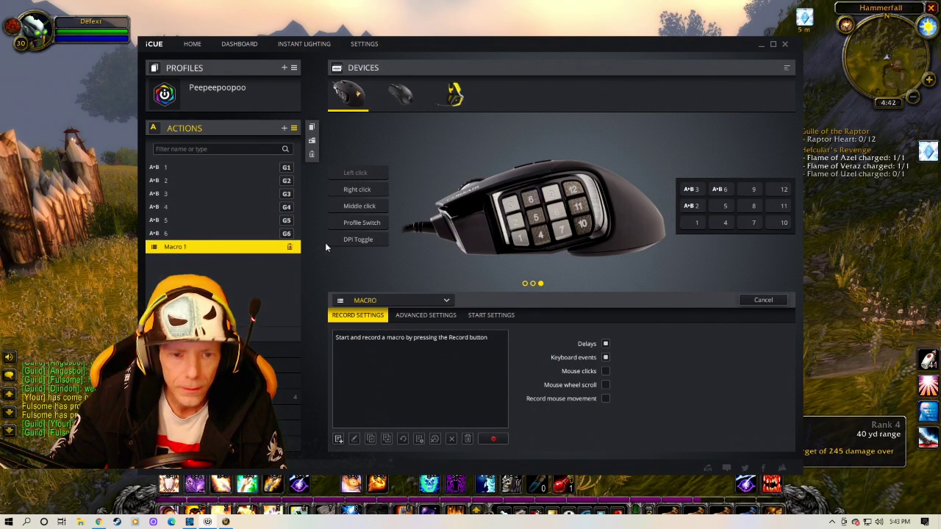
double_click(216, 247)
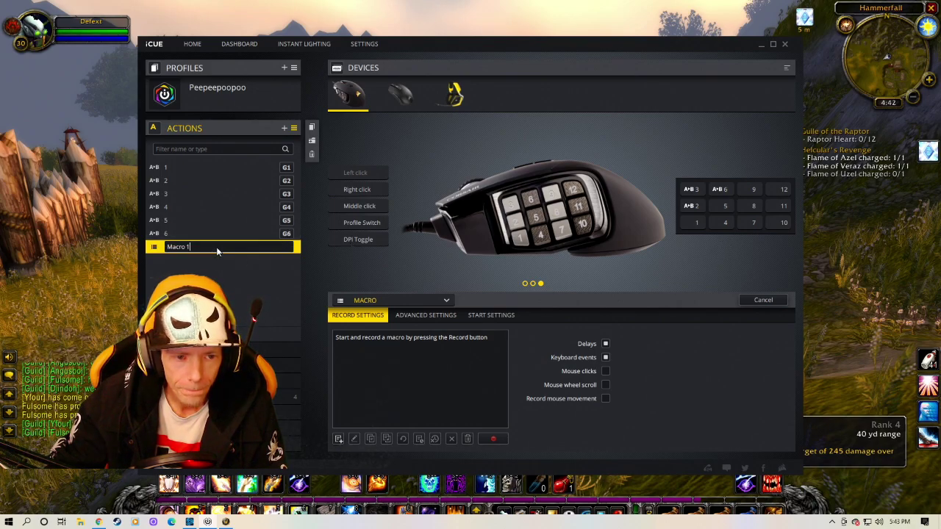
click(404, 300)
click(457, 349)
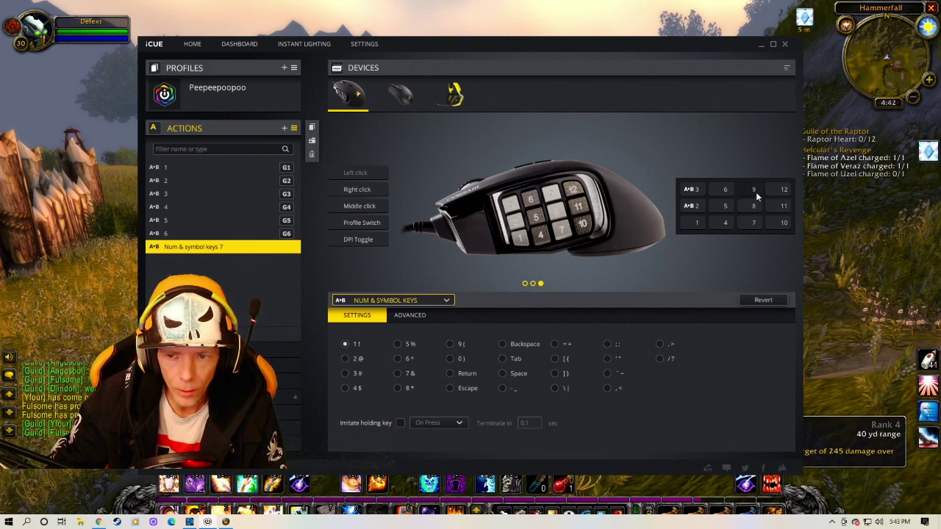
click(742, 221)
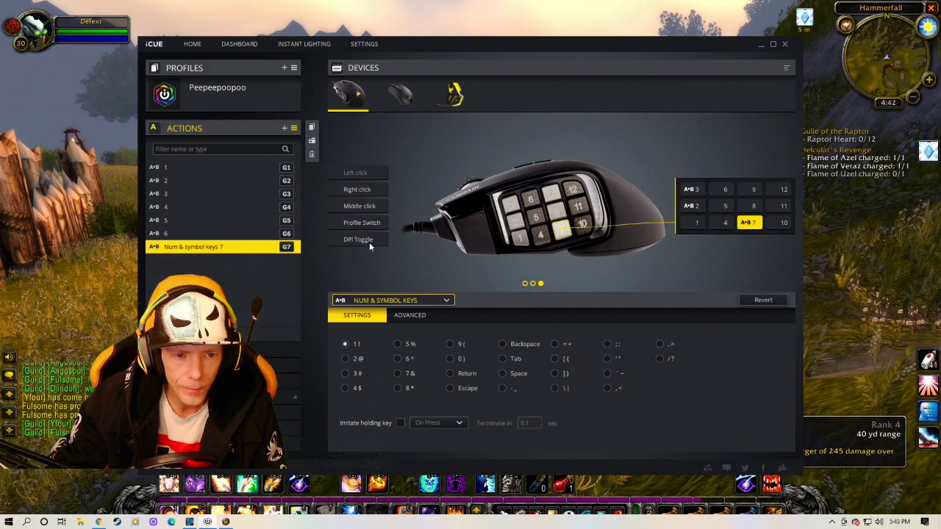
Step: Rename the seventh action in the list 7
double_click(228, 247)
key(BackSpace)
key(BackSpace)
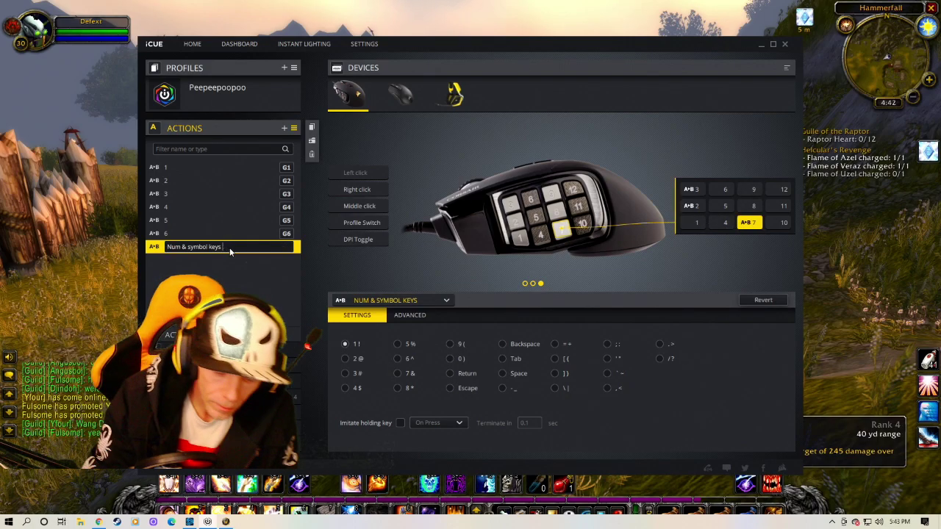
key(BackSpace)
key(BackSpace)
key(BackSpace)
key(BackSpace)
key(BackSpace)
key(BackSpace)
key(BackSpace)
key(BackSpace)
key(BackSpace)
key(BackSpace)
key(BackSpace)
key(BackSpace)
key(BackSpace)
key(BackSpace)
key(BackSpace)
key(BackSpace)
key(BackSpace)
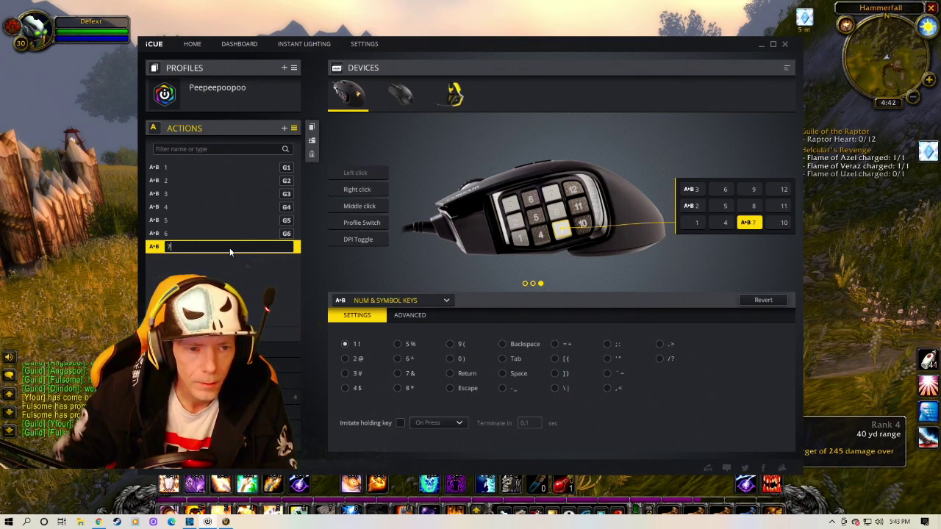
text(7)
key(Return)
Step: Add an eighth action at the end of the list as a Num & Symbol Keys remap and assign it to side button 8
click(284, 128)
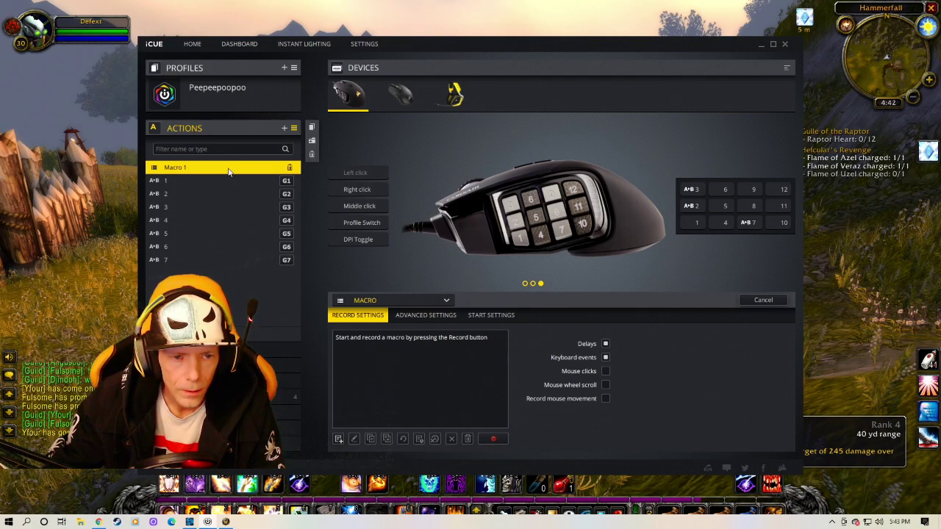
drag(228, 171, 225, 283)
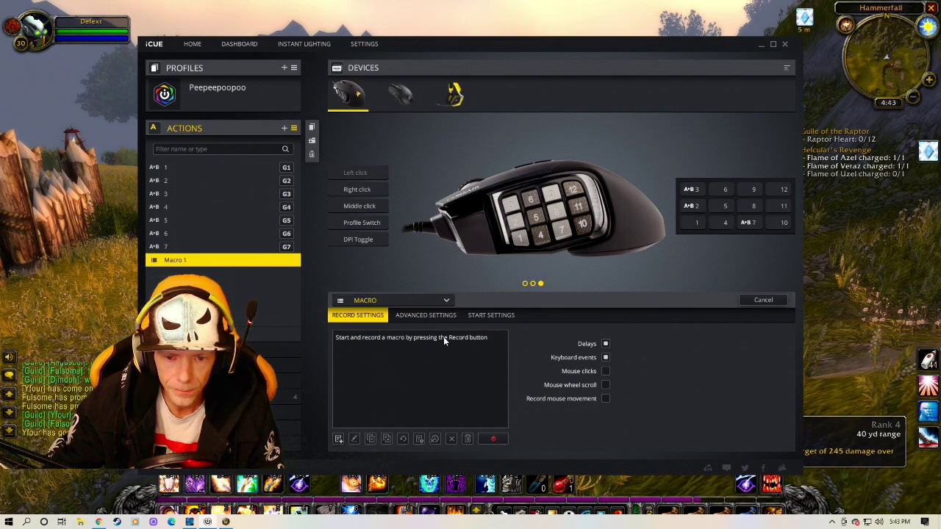
click(388, 301)
click(472, 343)
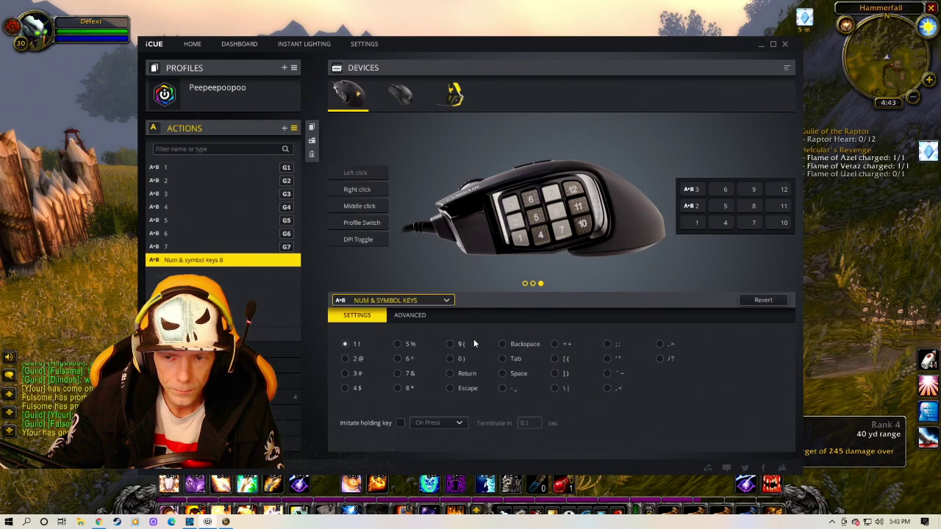
click(749, 206)
Step: Rename the eighth action in the list 8
double_click(264, 260)
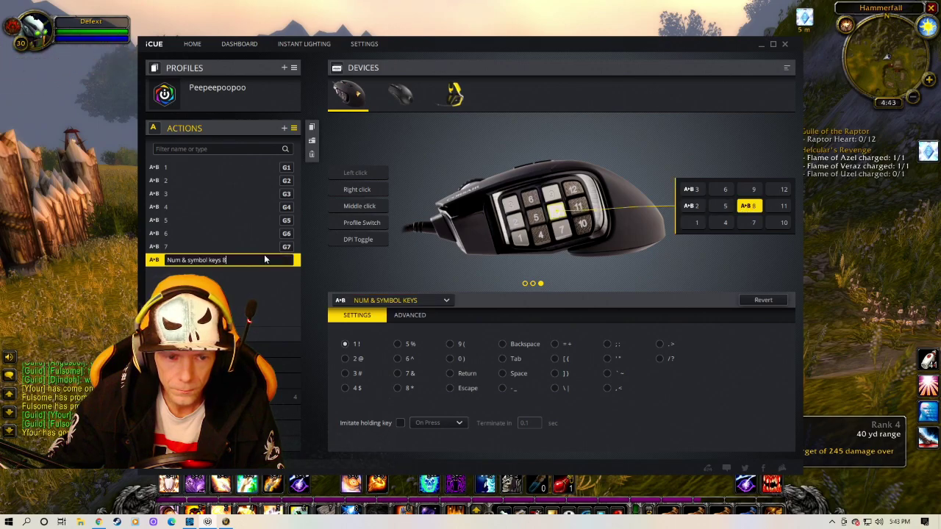
key(BackSpace)
key(BackSpace)
key(BackSpace)
key(BackSpace)
key(BackSpace)
key(BackSpace)
key(BackSpace)
key(BackSpace)
key(BackSpace)
key(BackSpace)
key(BackSpace)
key(BackSpace)
key(BackSpace)
key(BackSpace)
key(BackSpace)
key(BackSpace)
key(BackSpace)
key(BackSpace)
key(BackSpace)
text(8)
key(Return)
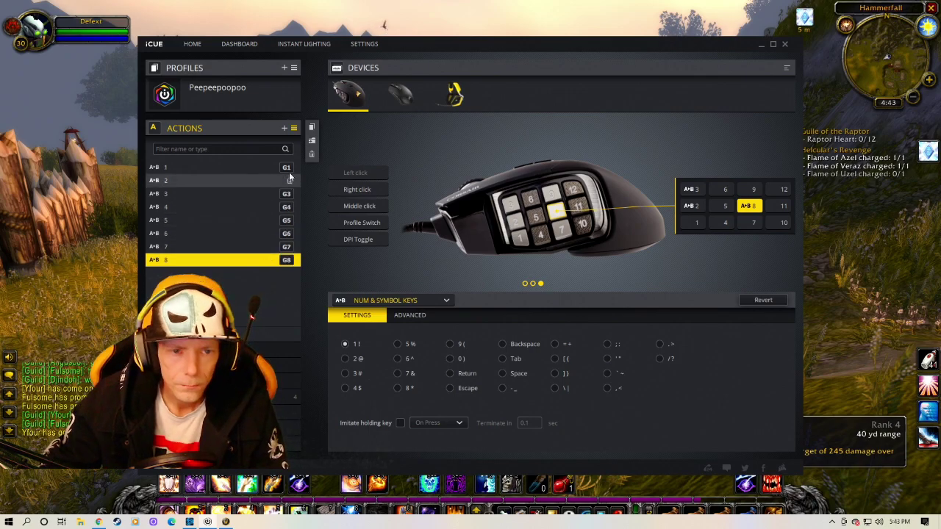
Step: Add a ninth action as a Num & Symbol Keys remap to 9 ( and assign it to side button 9
click(283, 128)
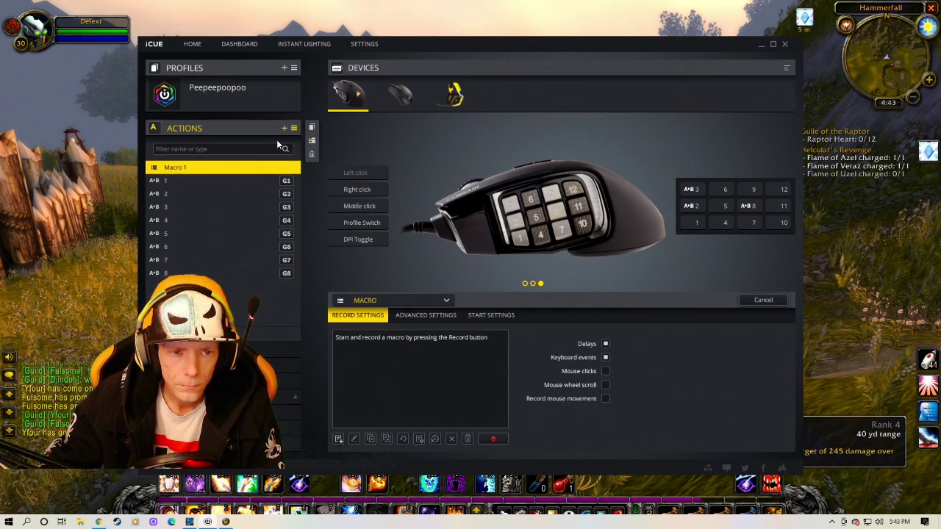
click(423, 298)
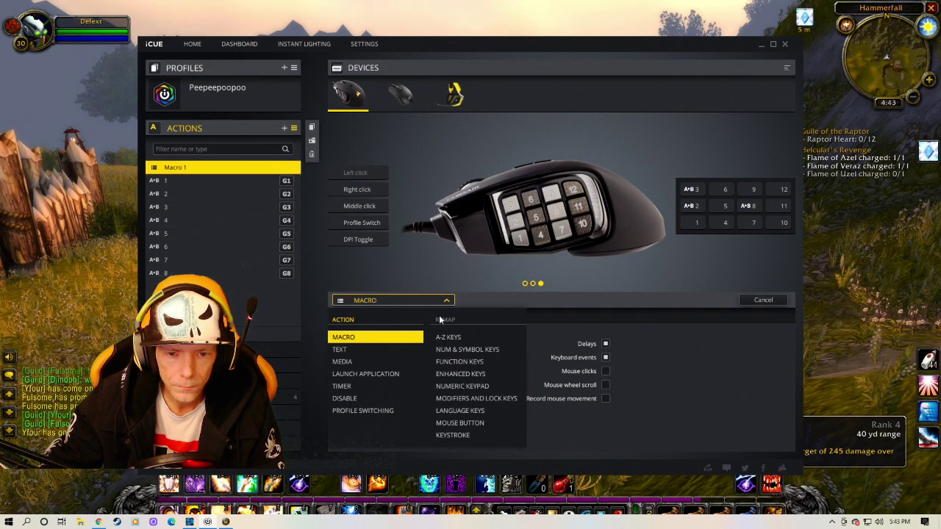
click(438, 351)
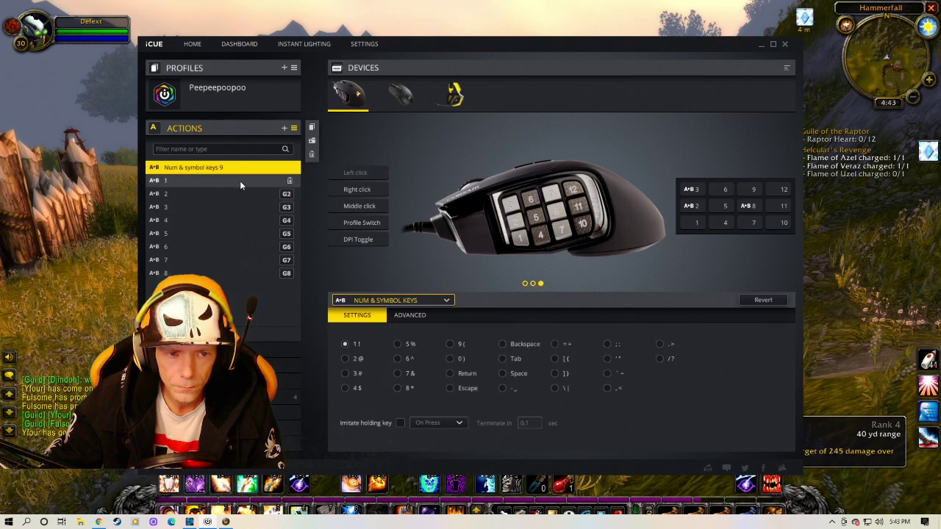
click(750, 190)
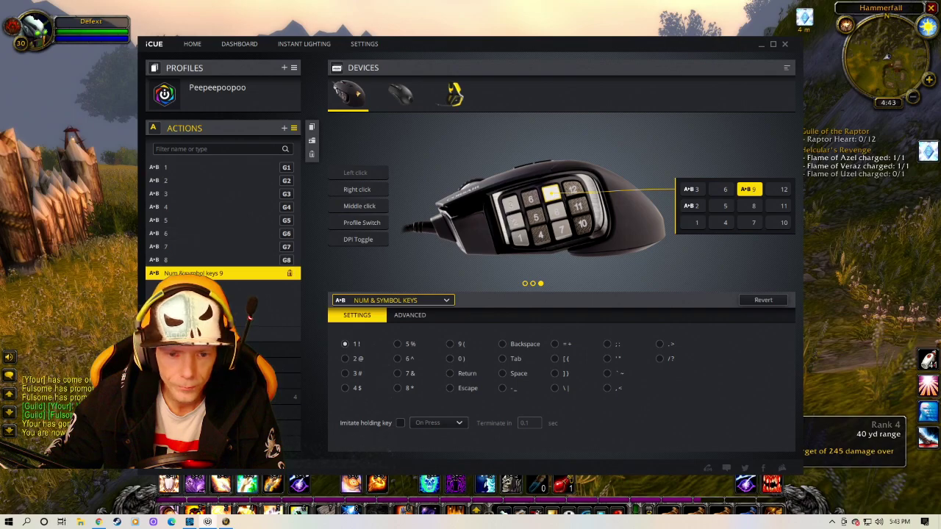
click(450, 344)
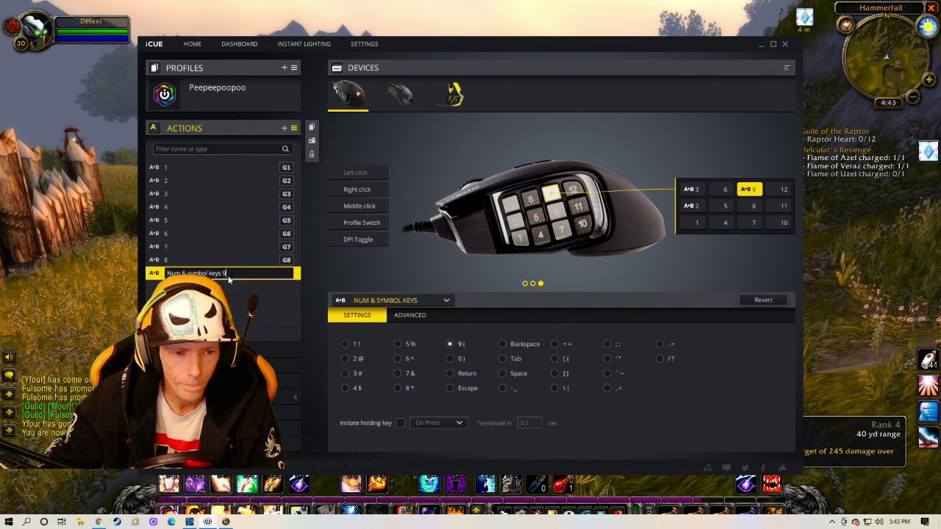
Step: Rename the ninth action in the list 9
key(BackSpace)
key(BackSpace)
key(BackSpace)
key(BackSpace)
key(BackSpace)
key(BackSpace)
key(BackSpace)
key(BackSpace)
key(BackSpace)
key(BackSpace)
key(BackSpace)
key(BackSpace)
key(BackSpace)
key(BackSpace)
key(BackSpace)
key(BackSpace)
key(BackSpace)
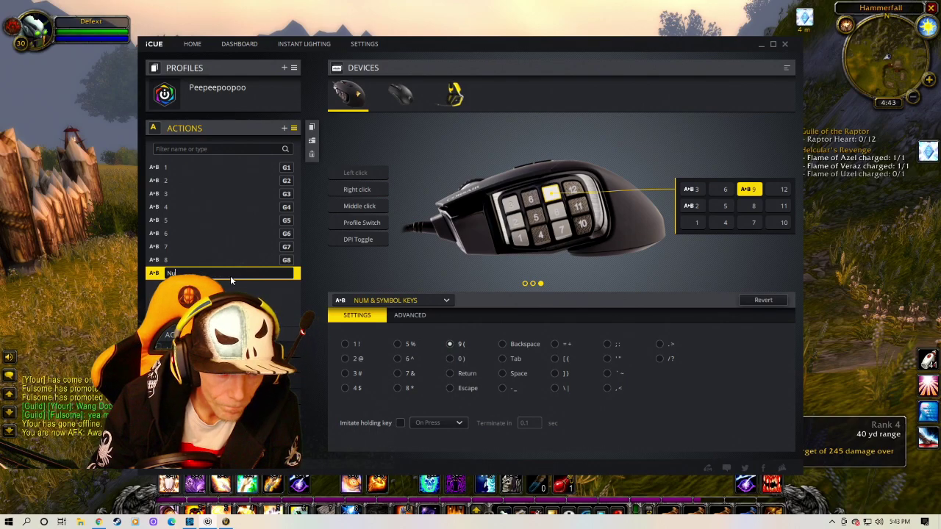
key(BackSpace)
key(BackSpace)
text(90)
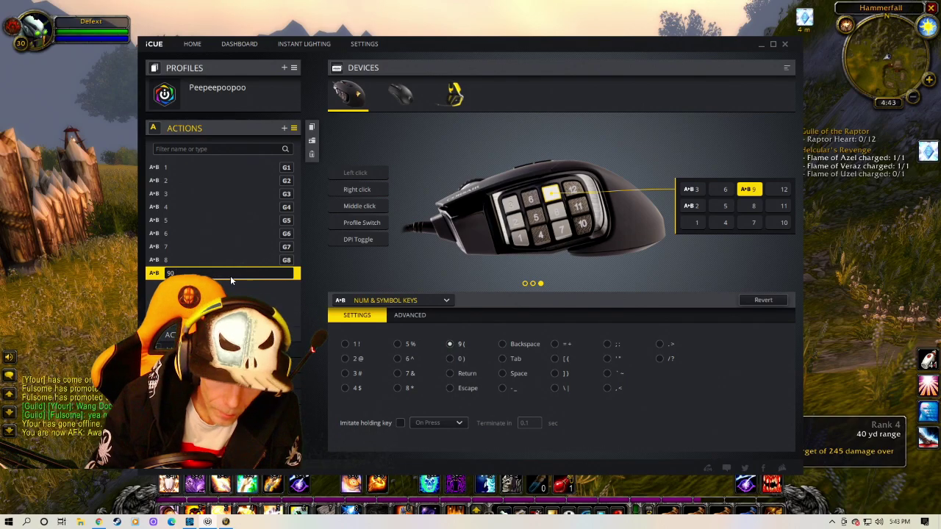
key(BackSpace)
key(Return)
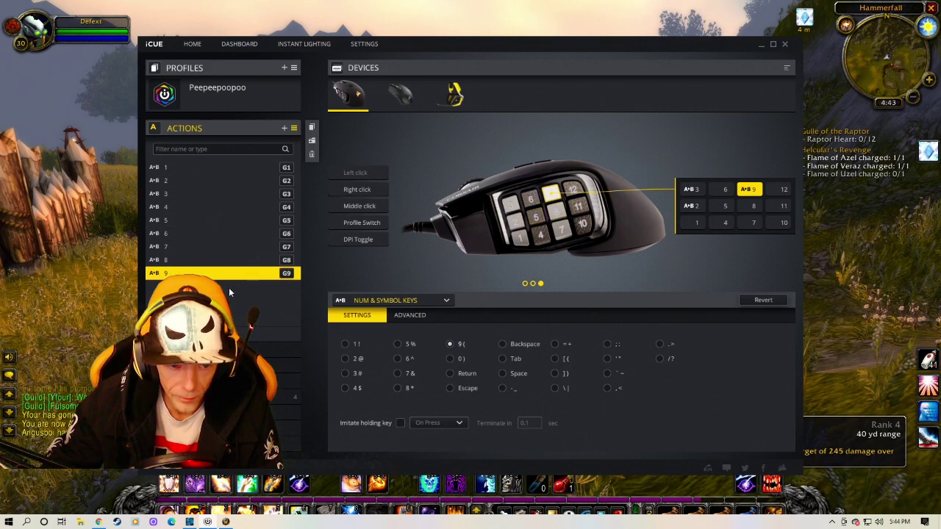
Step: Add a tenth action as a Num & Symbol Keys remap to 0 ) and assign it to side button 10
click(284, 127)
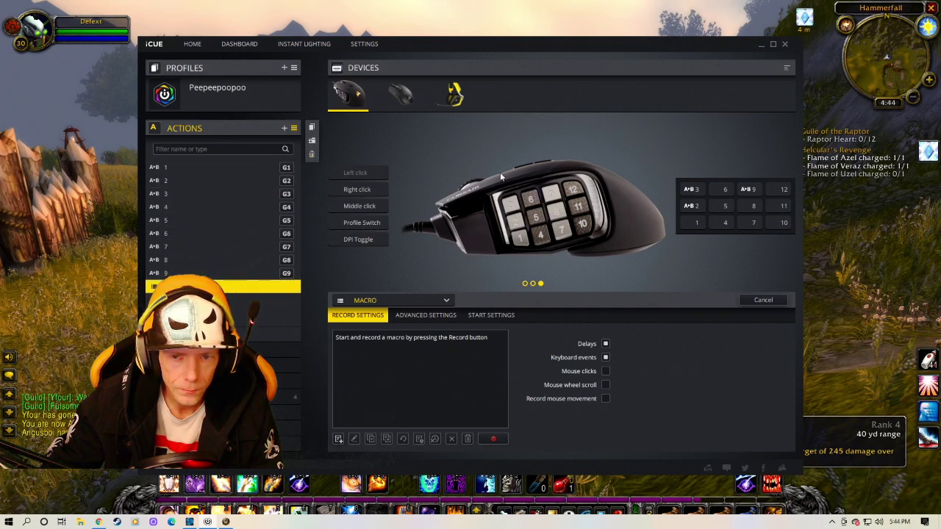
click(440, 300)
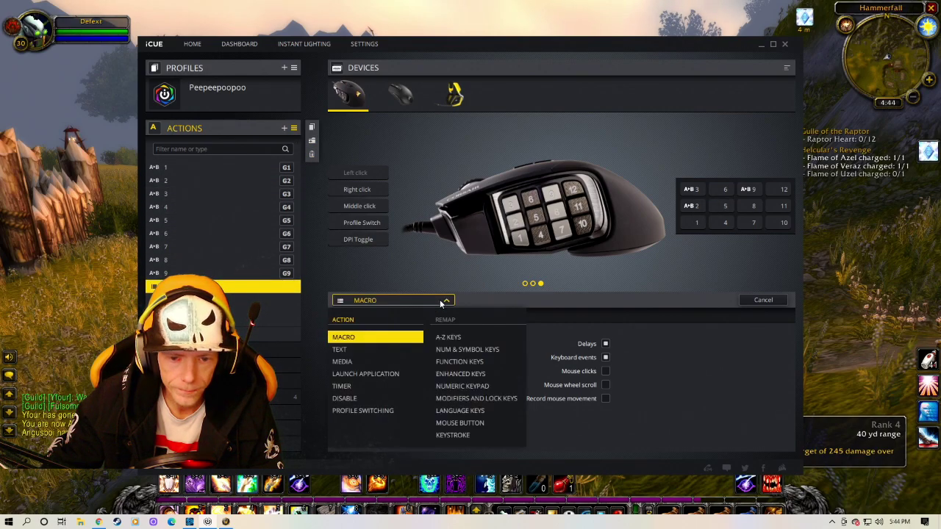
click(471, 350)
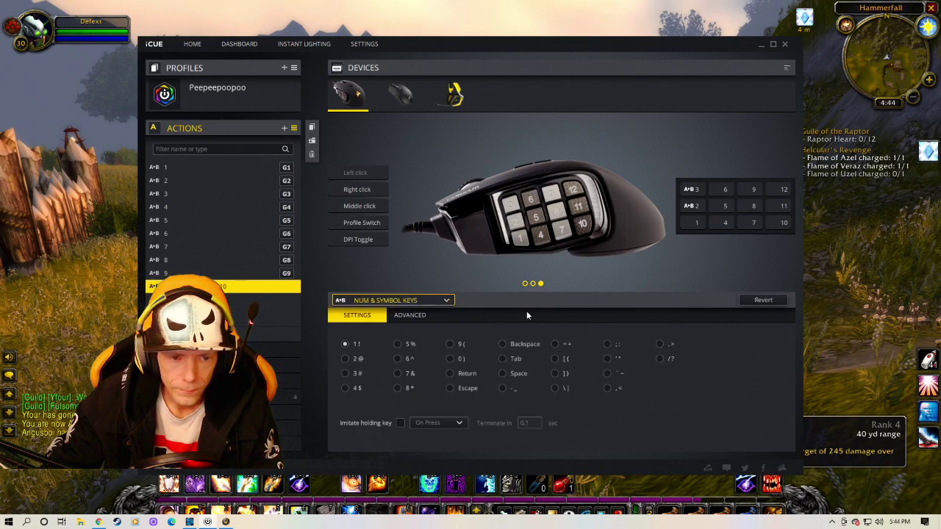
click(449, 359)
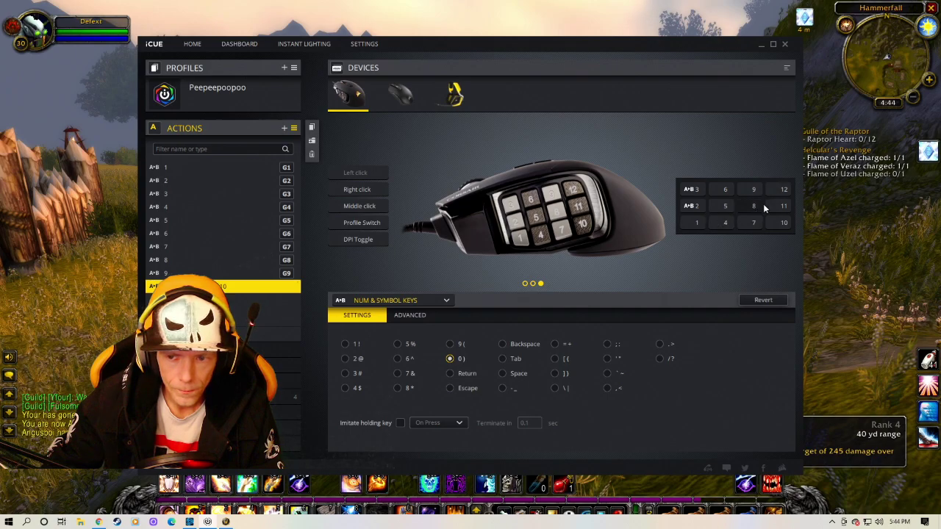
click(778, 222)
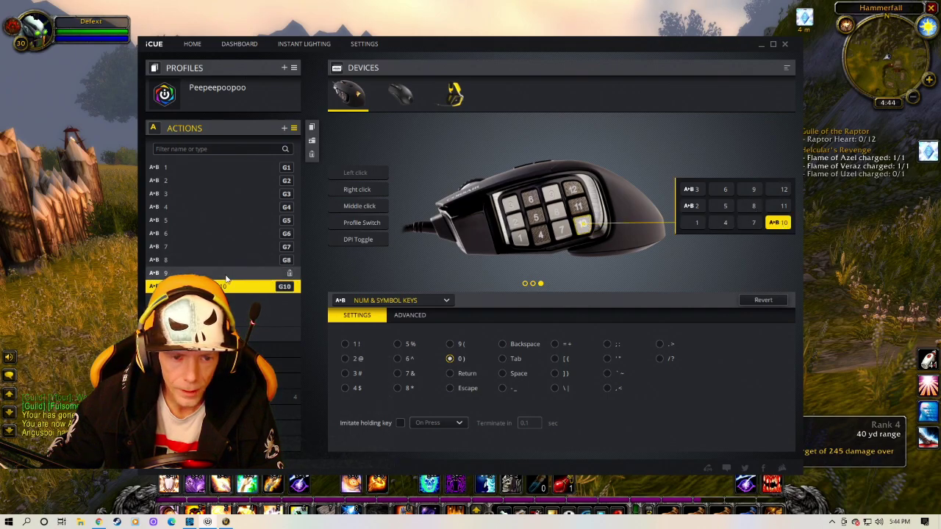
Step: Rename the tenth action in the list
double_click(234, 286)
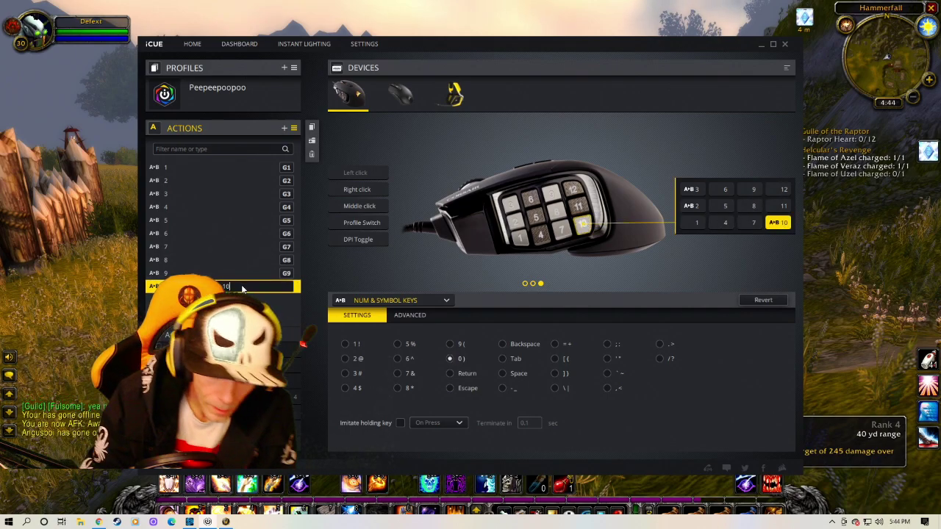
key(BackSpace)
key(BackSpace)
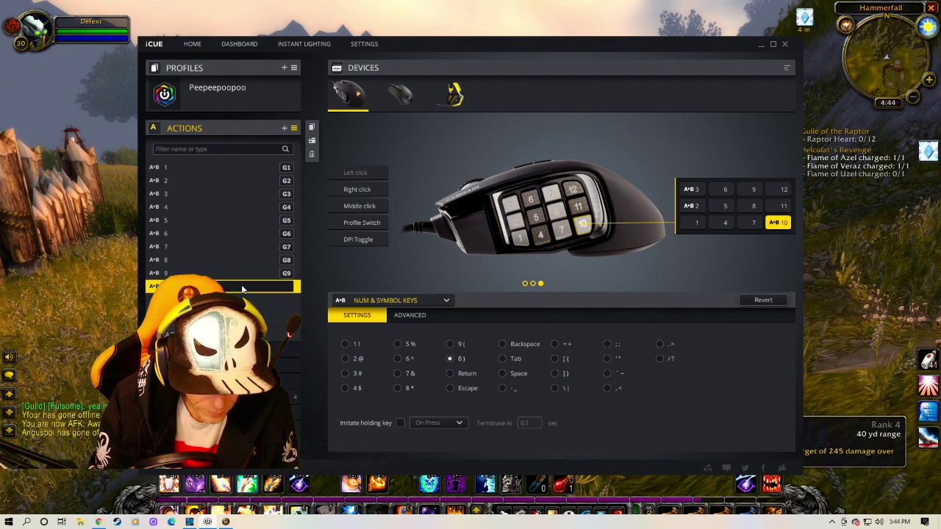
key(Return)
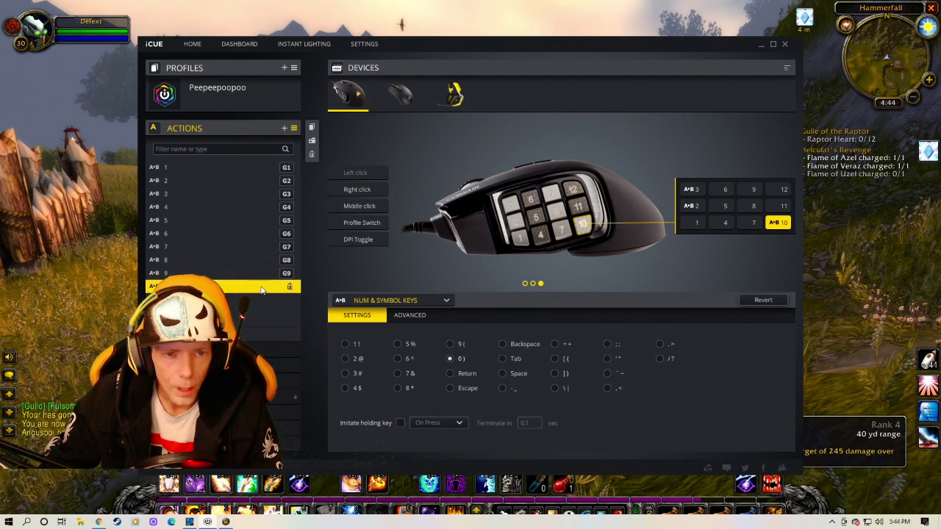
Step: Add an eleventh action at the end of the list as a Num & Symbol Keys remap to - _
click(283, 128)
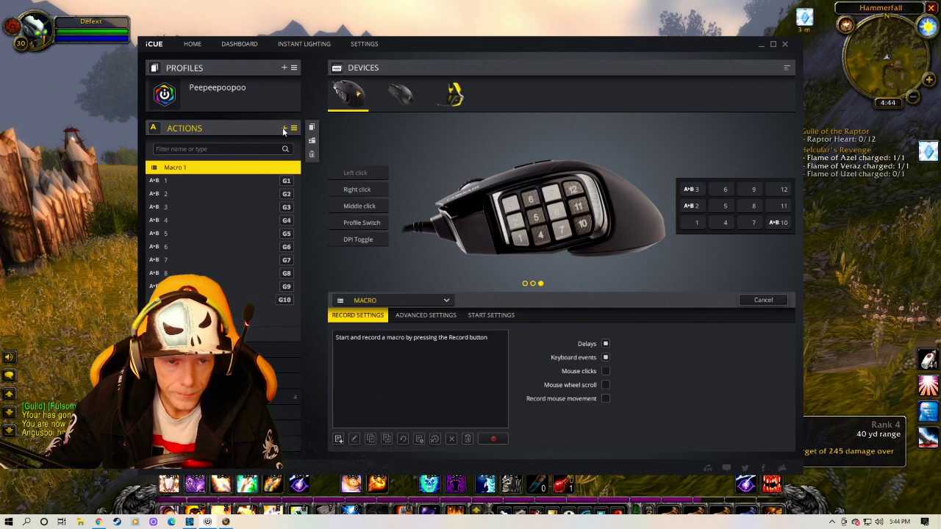
drag(226, 166, 227, 258)
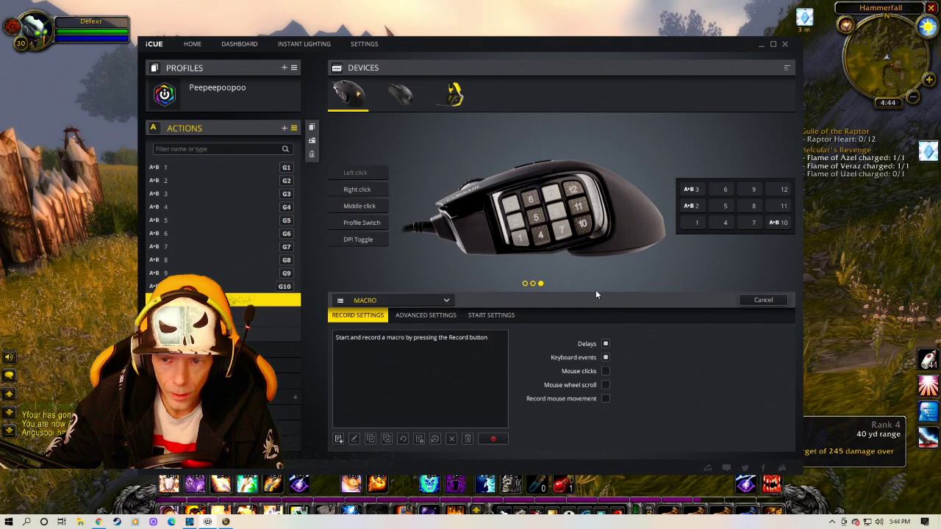
click(431, 300)
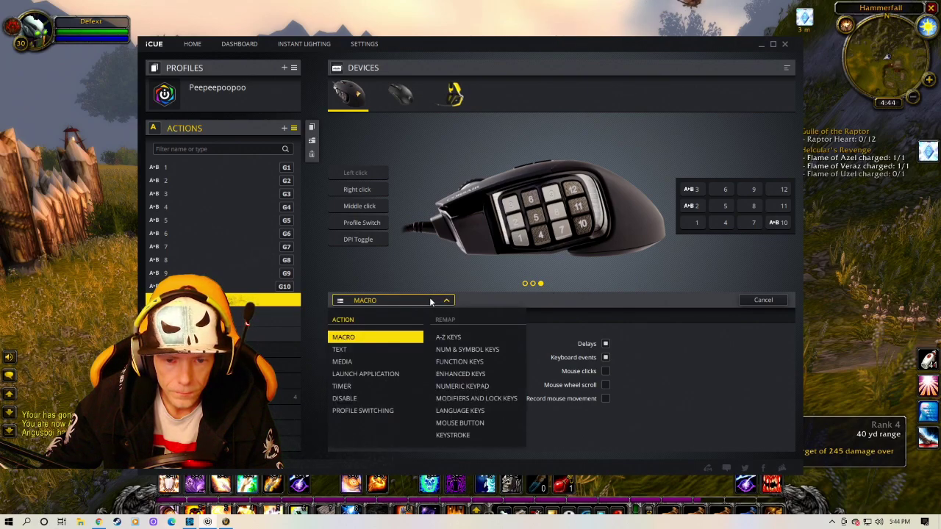
click(455, 349)
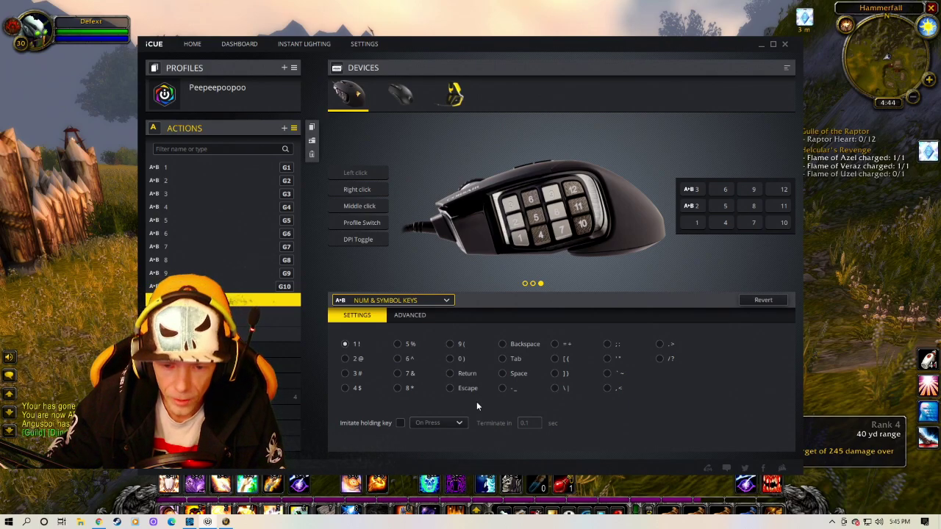
click(504, 388)
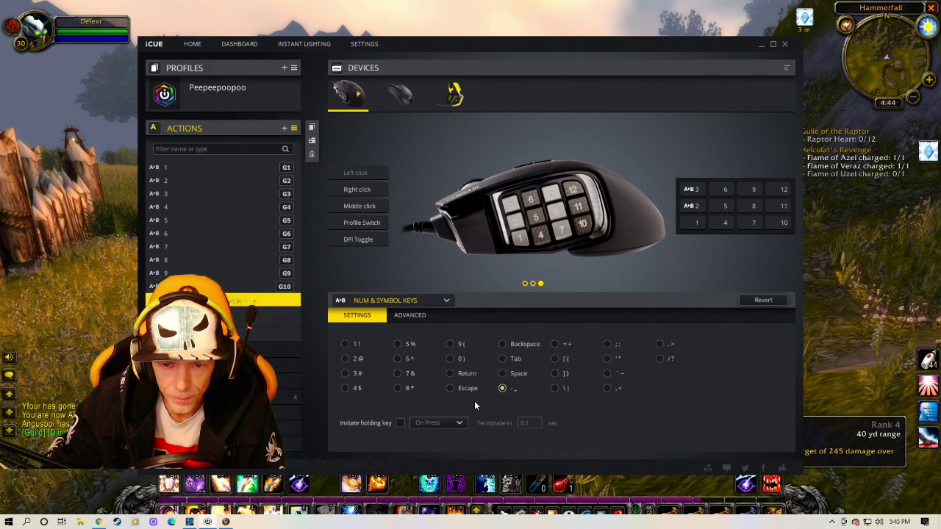
Step: Assign the eleventh action to side button 11 and rename the action in the list
click(581, 208)
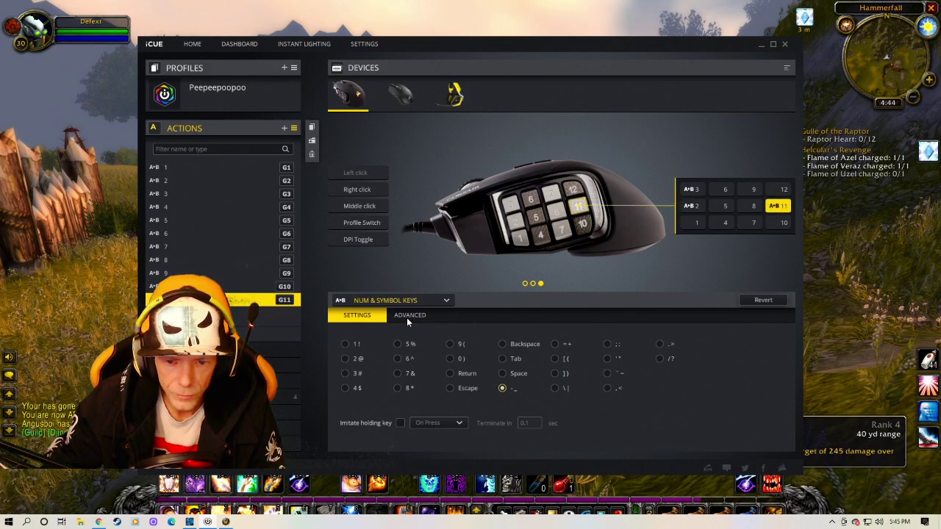
double_click(238, 302)
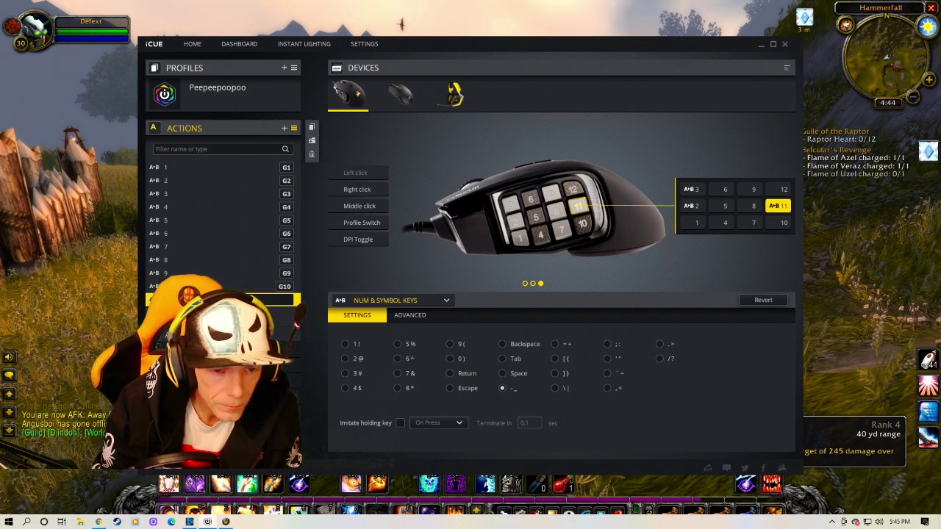
key(Return)
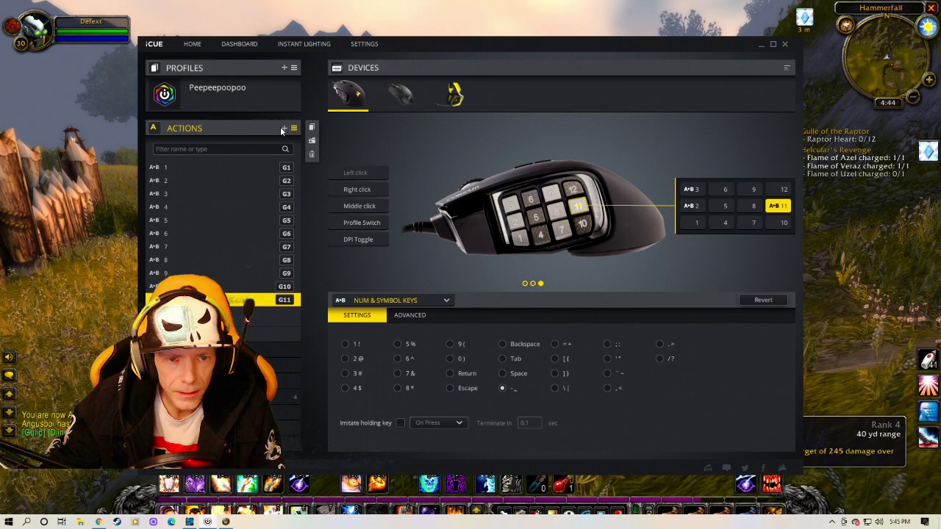
Step: Add a twelfth action as a Num & Symbol Keys remap to = +, assign it to side button 12 and rename it
click(285, 128)
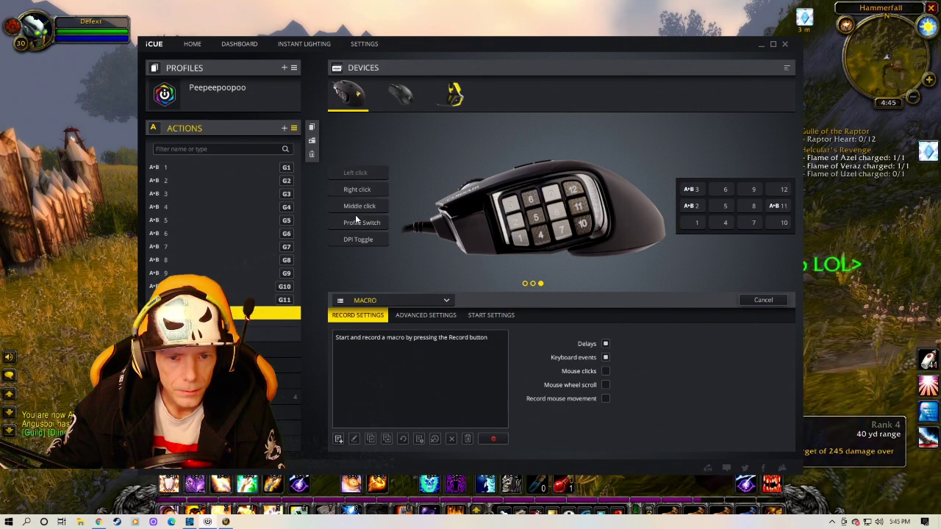
click(436, 299)
click(441, 345)
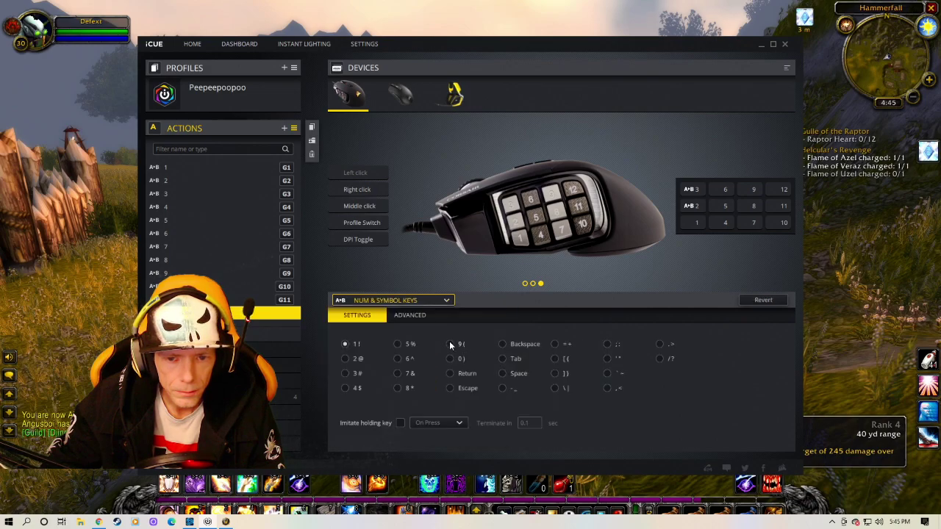
click(555, 345)
click(781, 190)
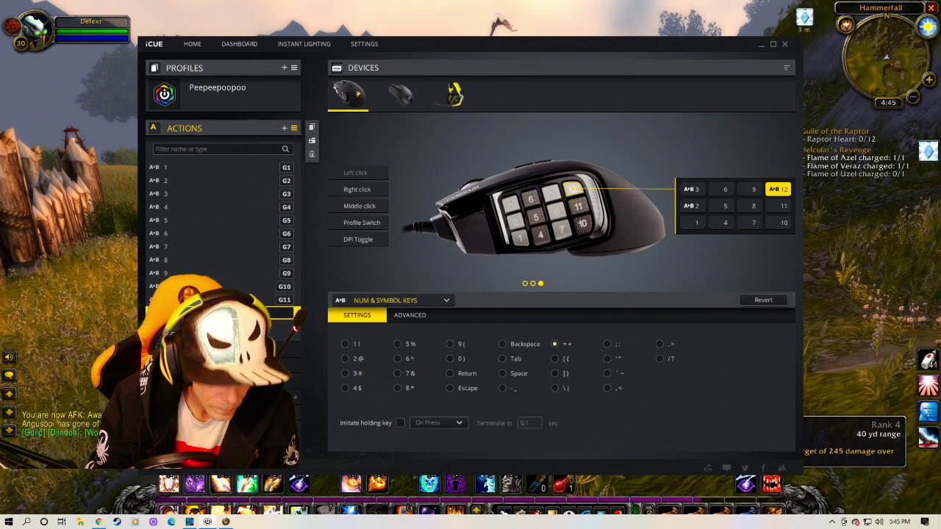
key(Return)
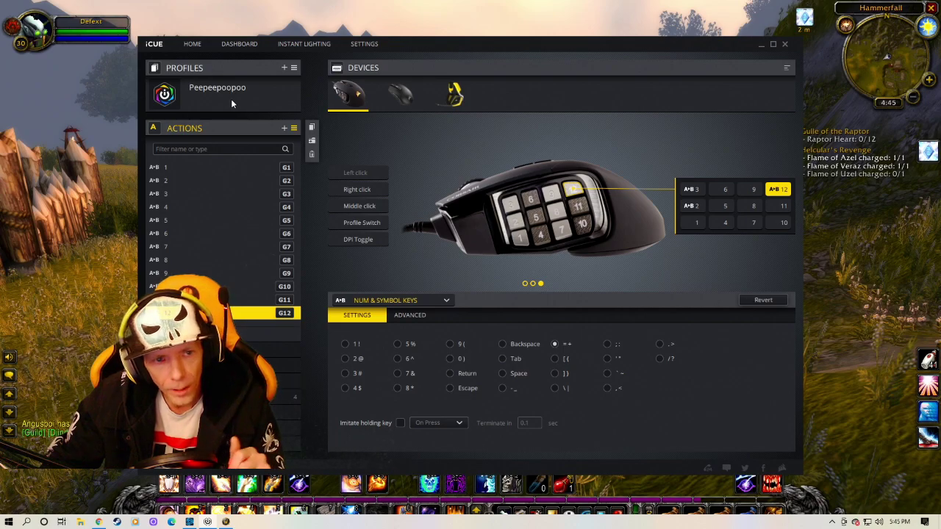
Step: Switch to World of Warcraft Classic and check the Action Bar commands in the Key Bindings settings
mouse_move(215, 193)
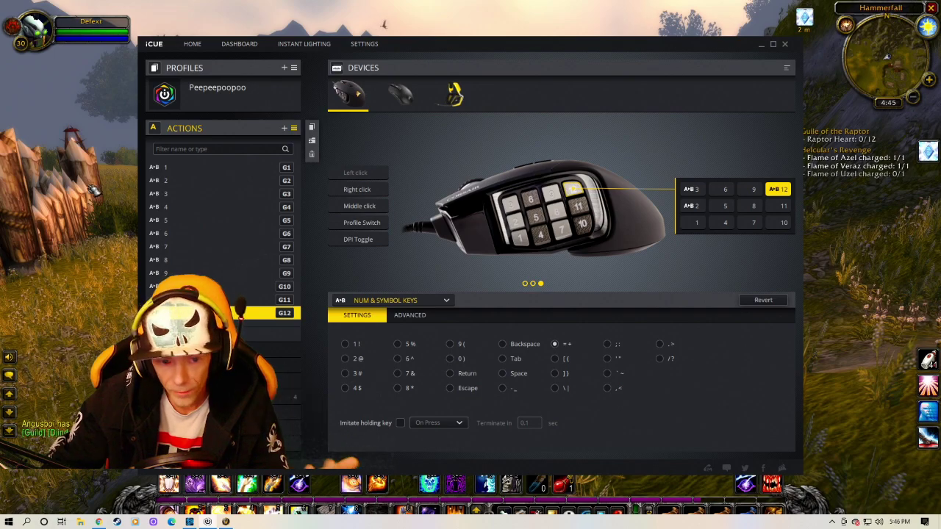
click(70, 309)
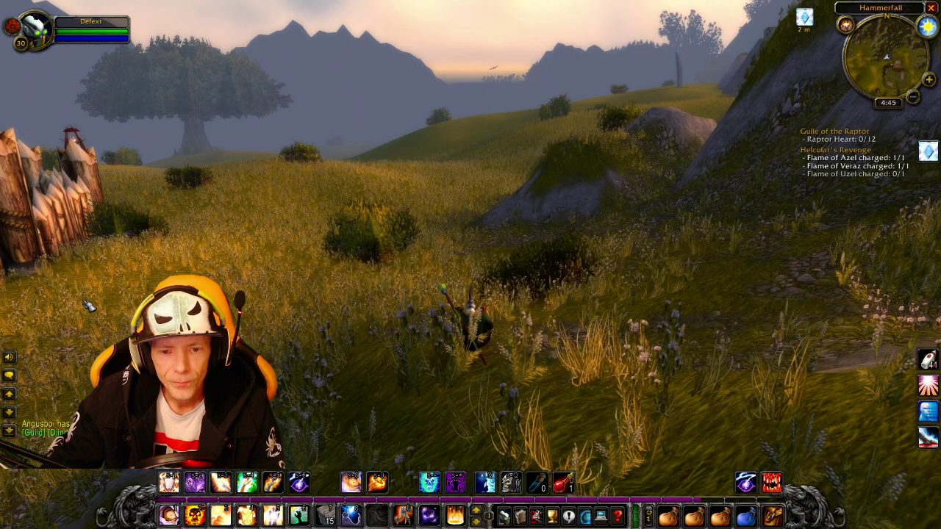
key(w)
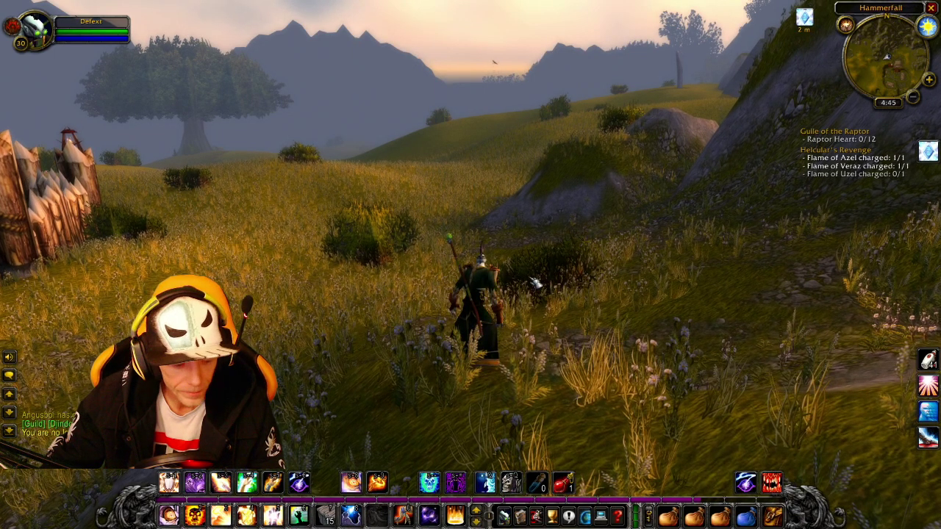
key(Escape)
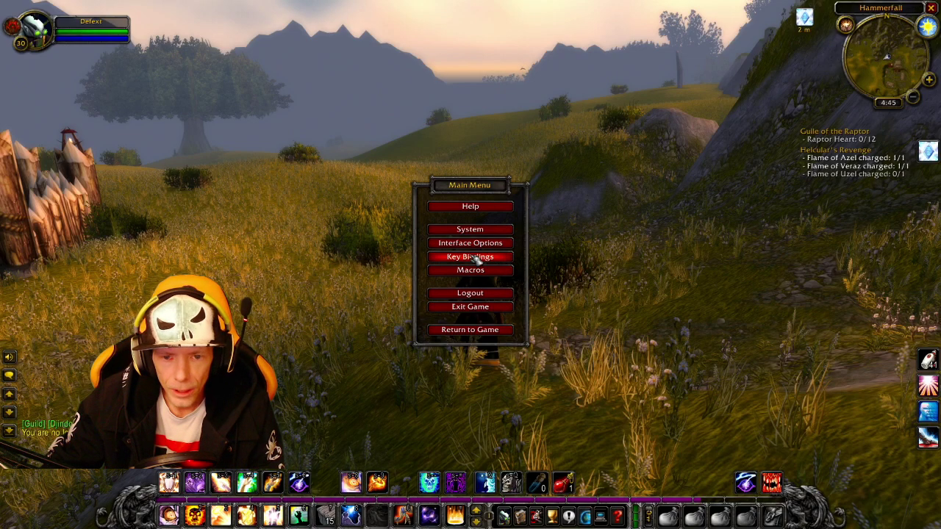
click(470, 257)
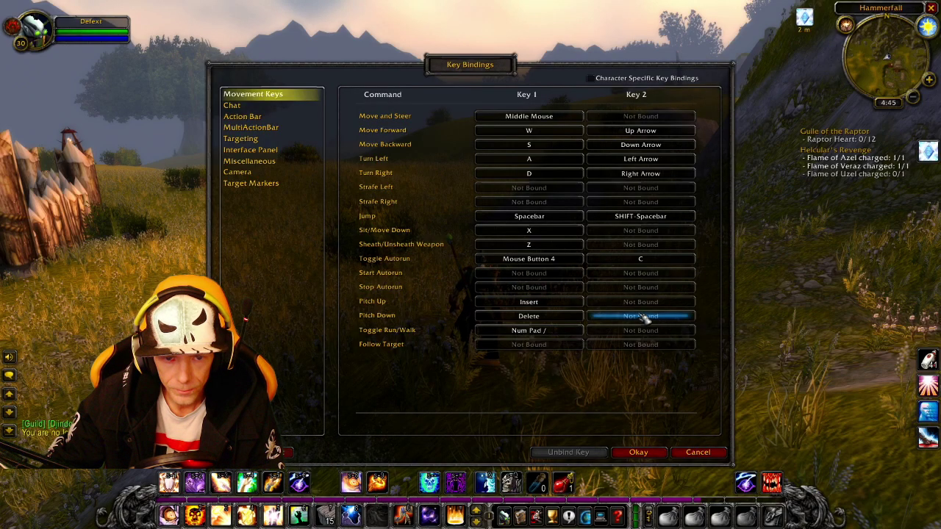
click(263, 118)
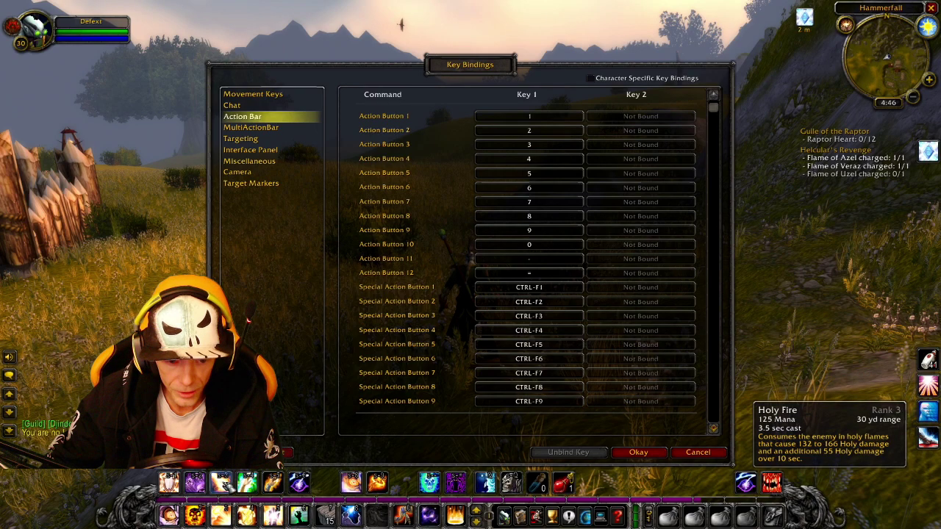
Step: Bind BottomLeft Action Button 1 to SHIFT-1 and BottomLeft Action Button 2 to SHIFT-2 under MultiActionBar, and save the key bindings
click(266, 129)
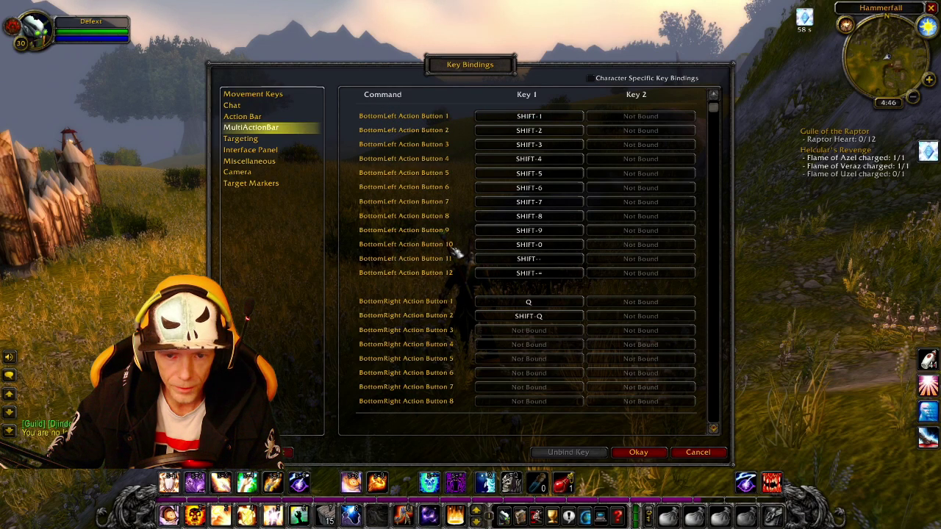
click(539, 118)
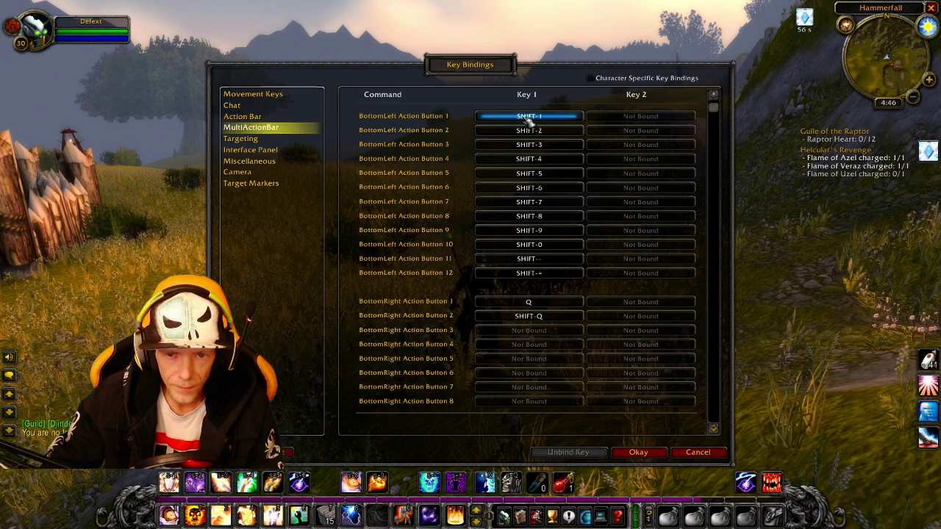
click(529, 117)
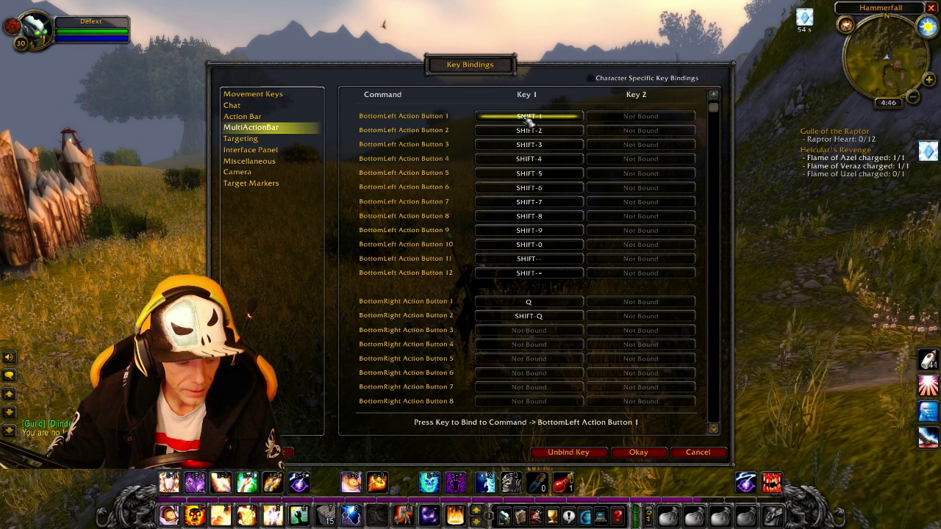
key(shift+1)
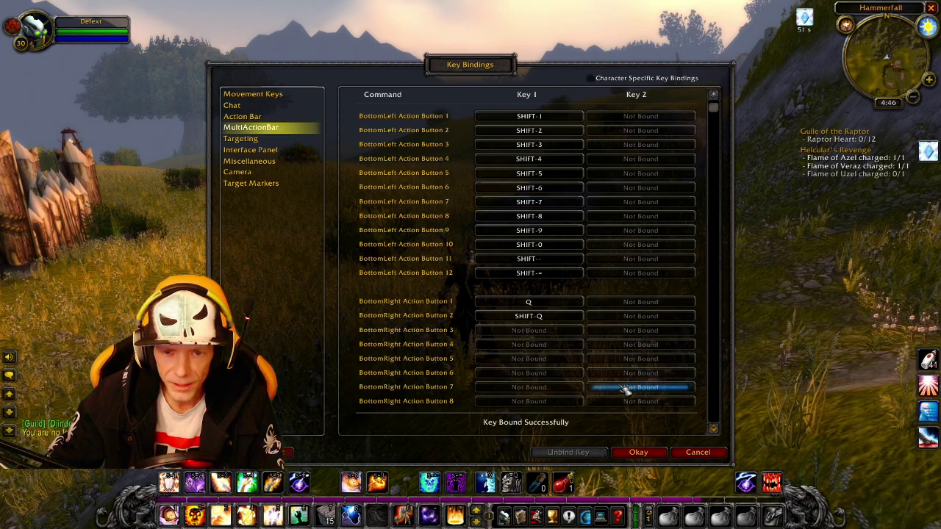
click(535, 131)
key(shift+2)
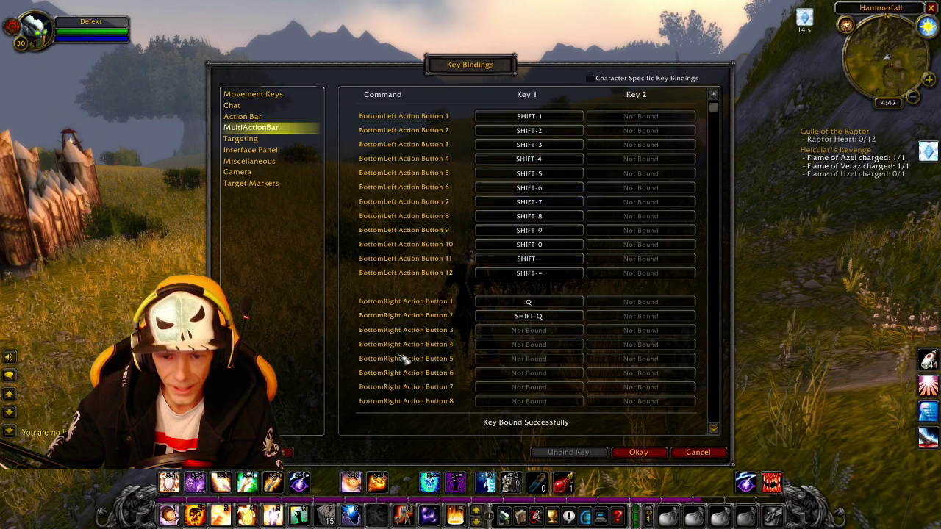
click(631, 452)
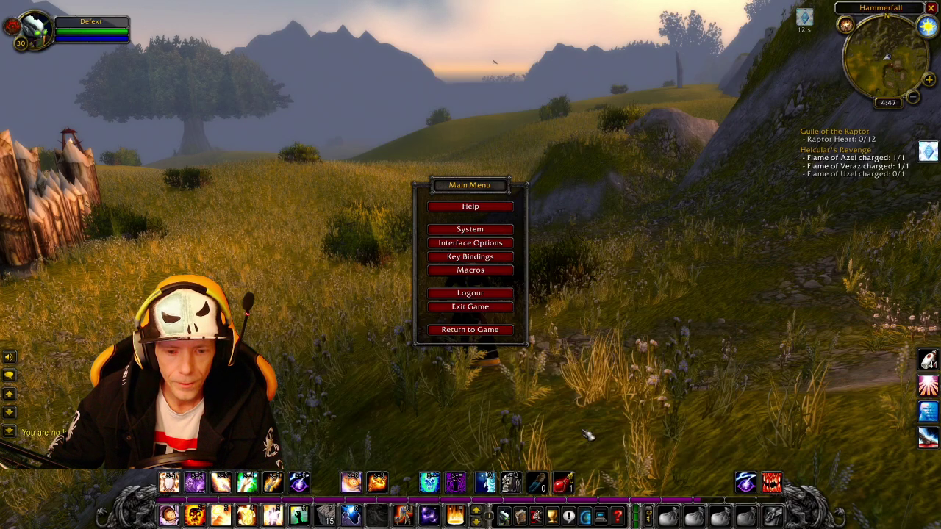
Step: Return to the game, run the character across the field to a Highland Strider and cast Holy Fire on it
key(w)
drag(548, 366, 497, 412)
key(w)
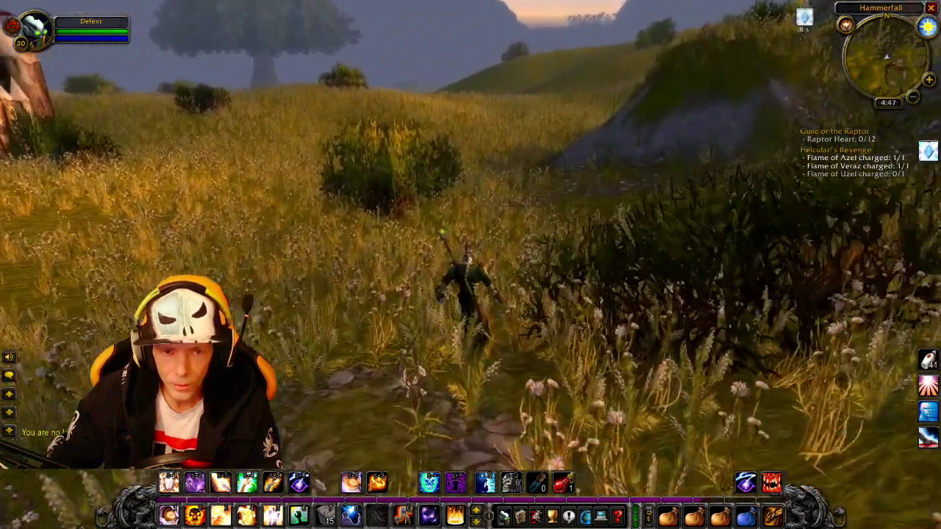
key(space)
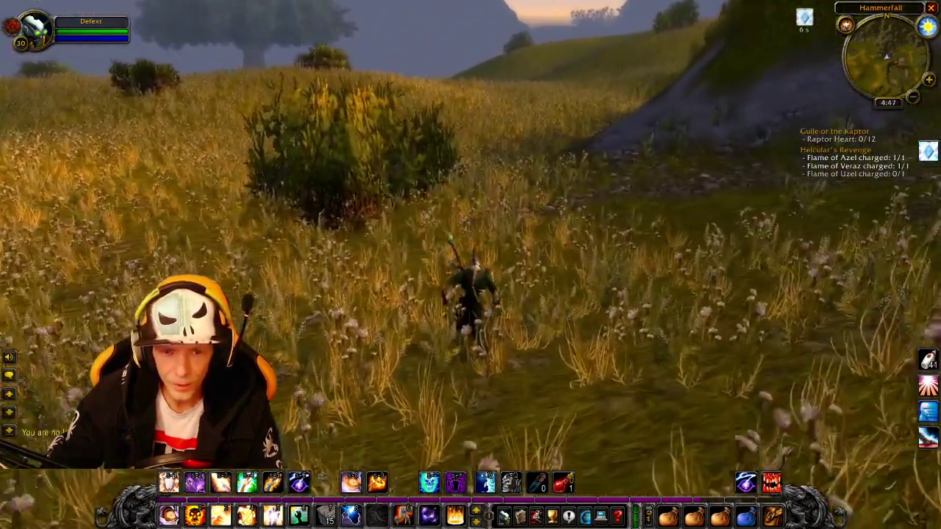
key(w)
drag(525, 237, 618, 237)
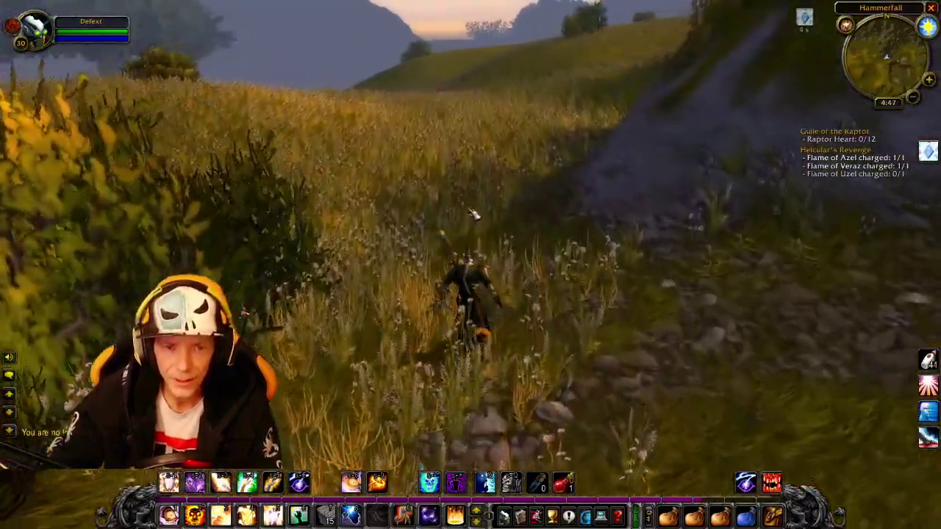
key(w)
drag(474, 215, 683, 183)
key(w)
key(w)
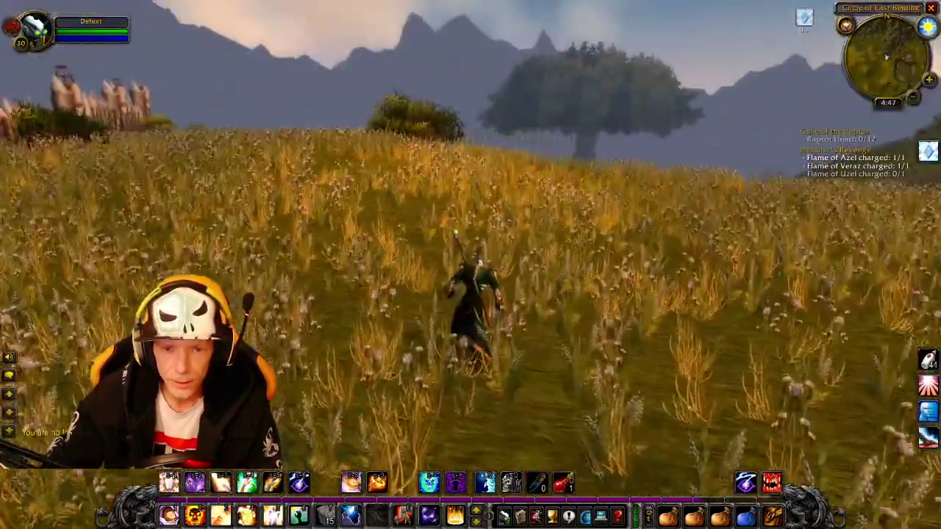
key(w)
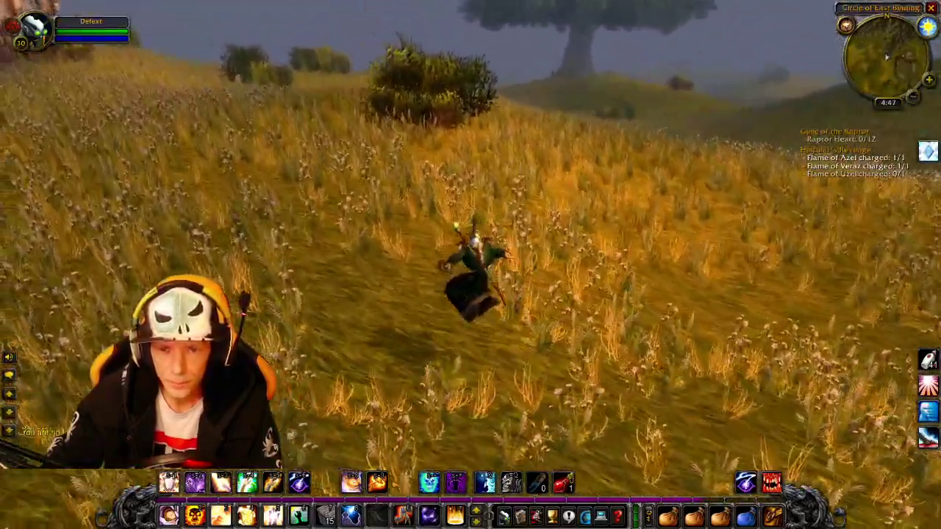
key(w)
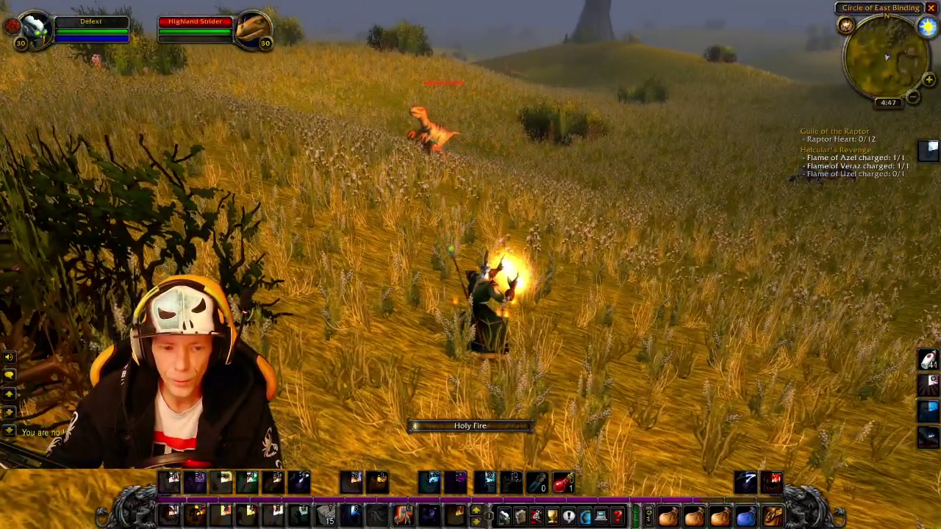
drag(472, 213, 473, 213)
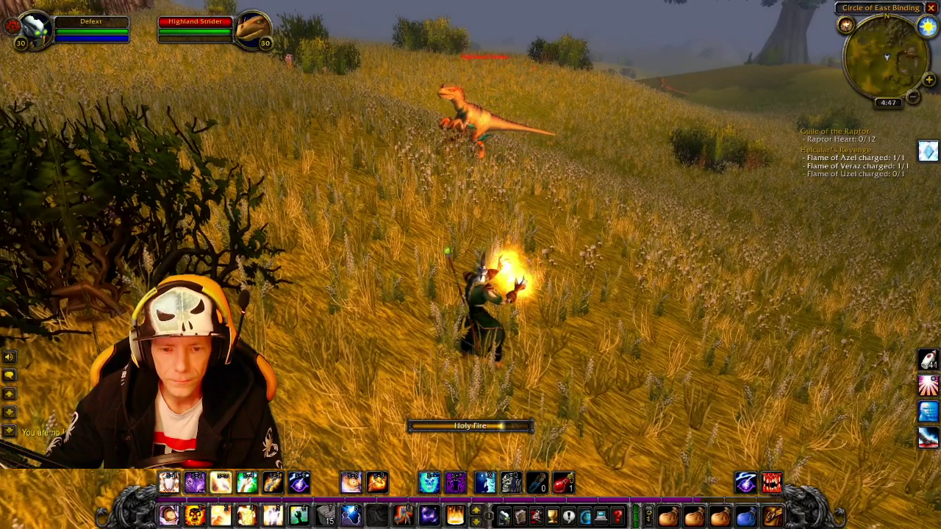
Step: Attack the Highland Strider with Mind Blast and use the spell on BottomLeft Action Button 1
key(2)
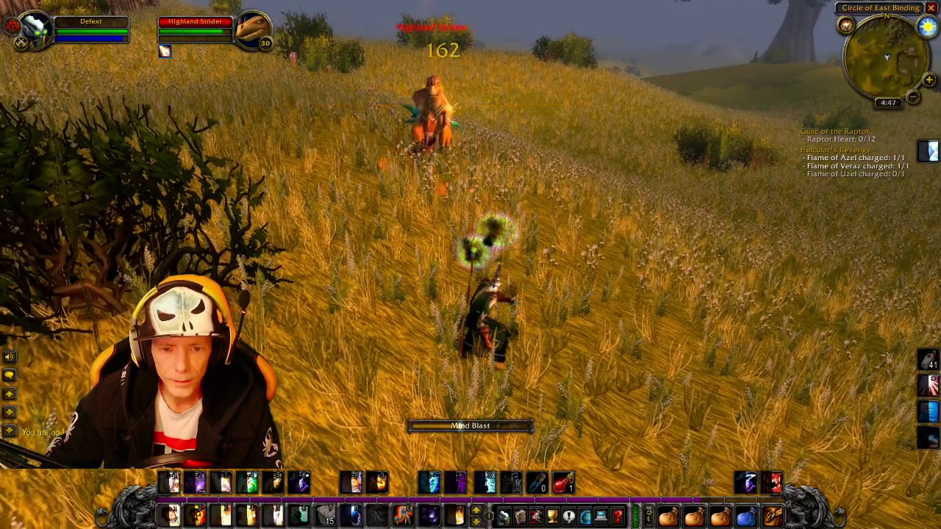
key(2)
key(2)
key(2)
key(2)
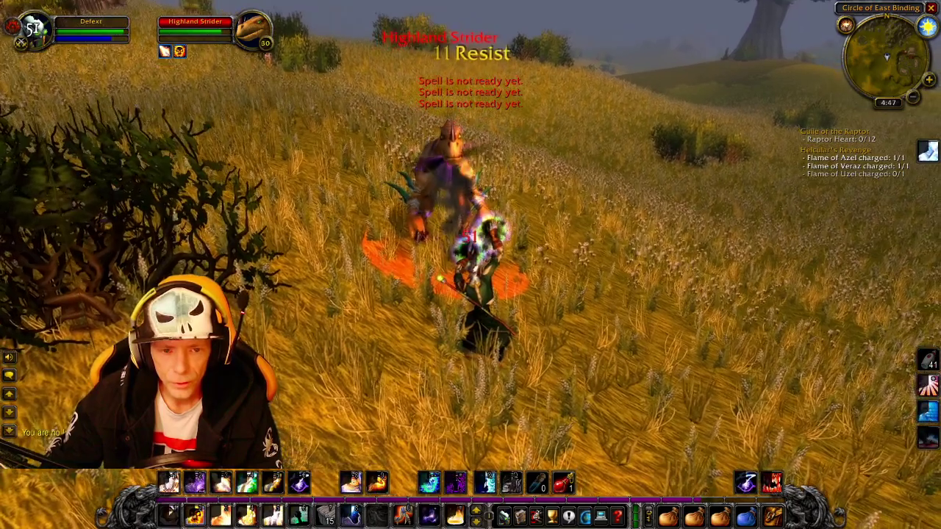
key(shift+1)
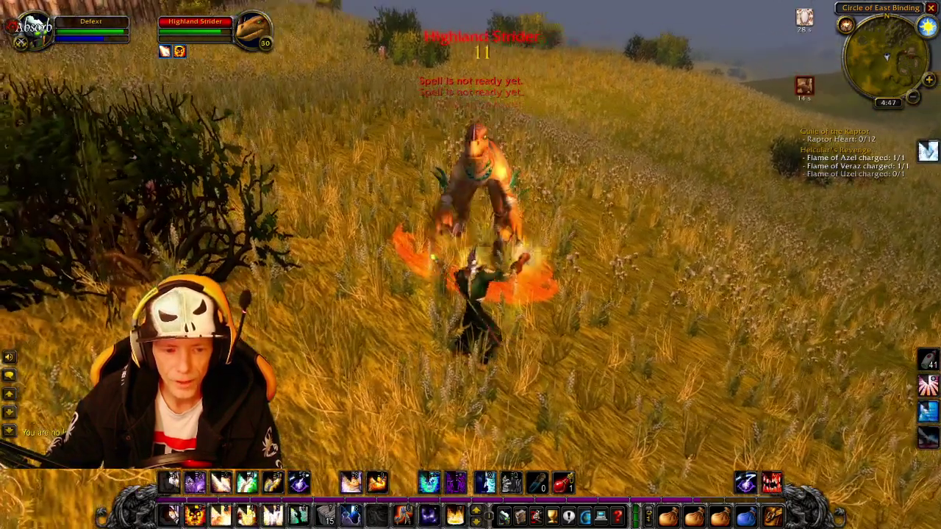
Step: Kill the Highland Strider with Smite and the other action bar spells, loot its corpse and run on
key(3)
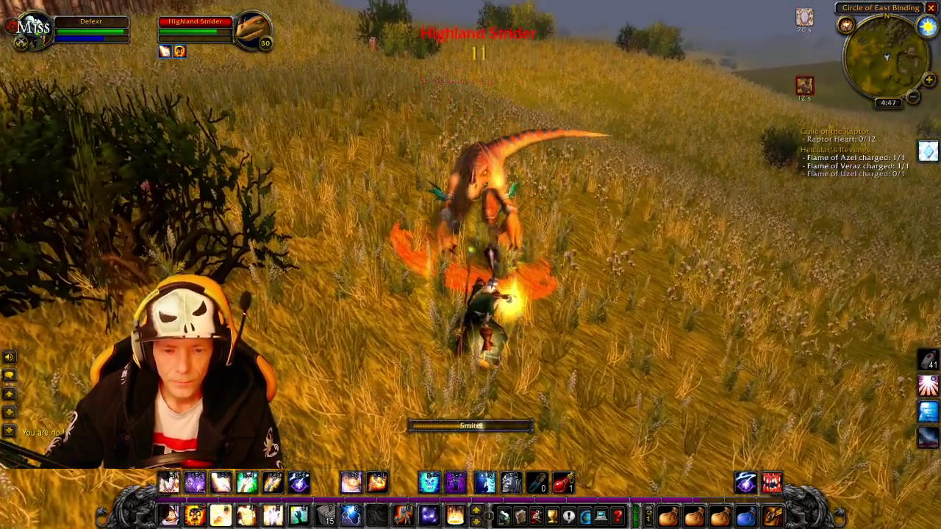
key(3)
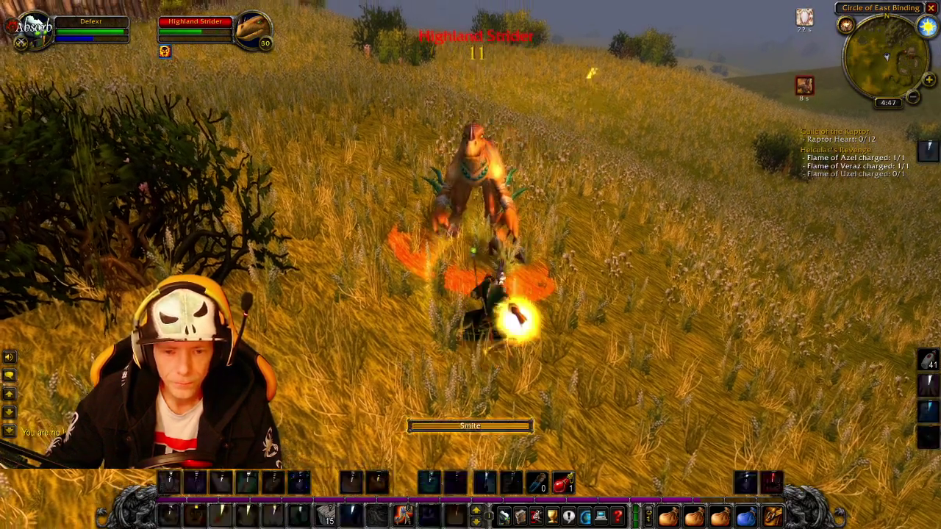
key(1)
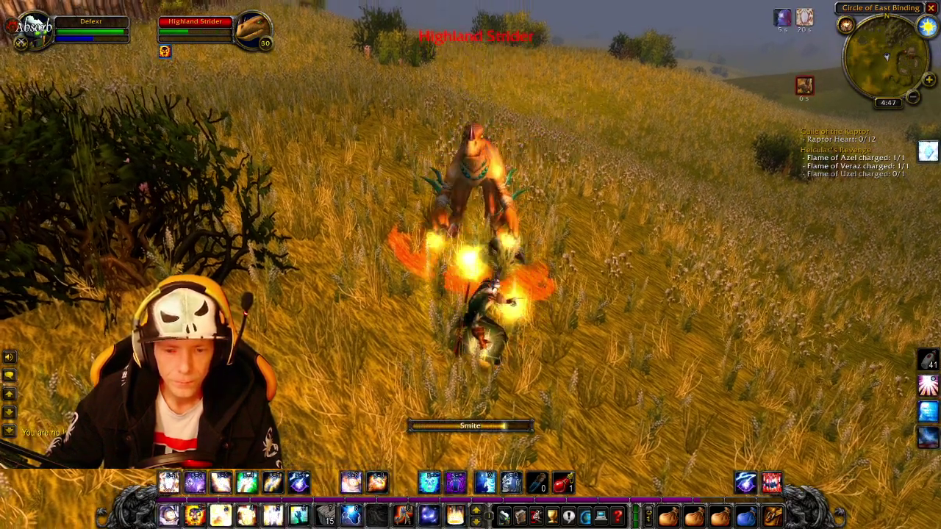
key(2)
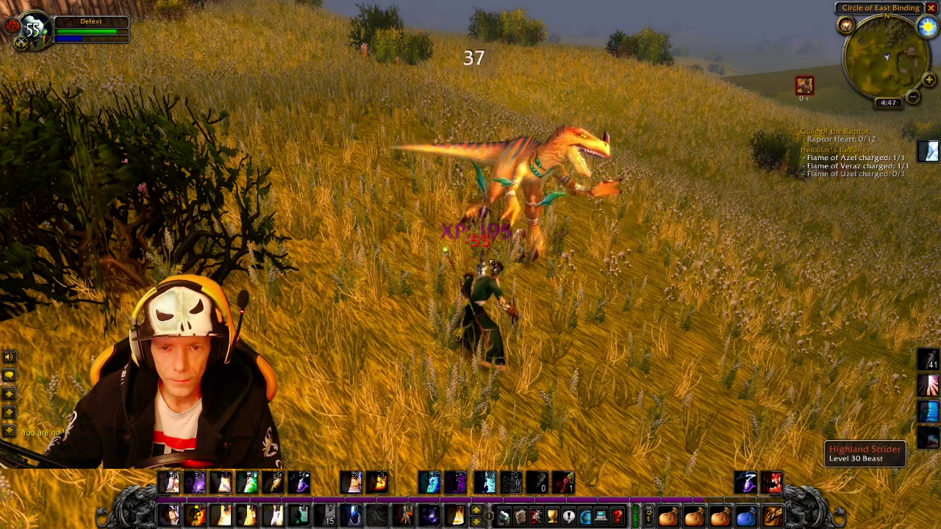
right_click(503, 204)
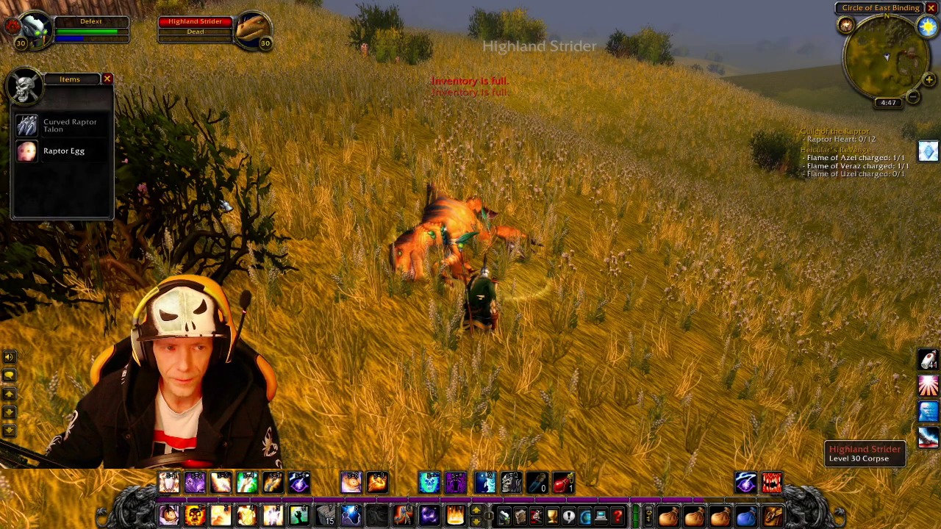
key(w)
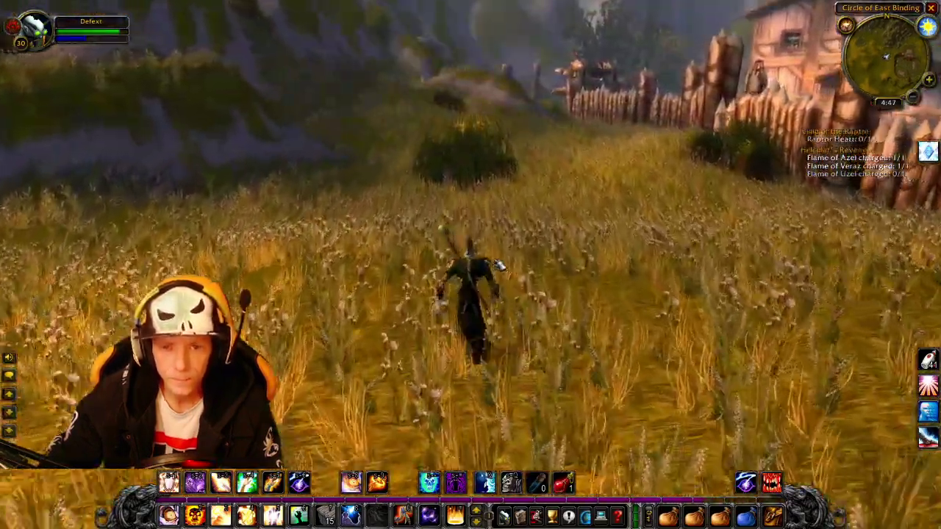
Step: Run the character through the grass past Hammerfall's palisade and over the rocky rise to the dirt path
key(w)
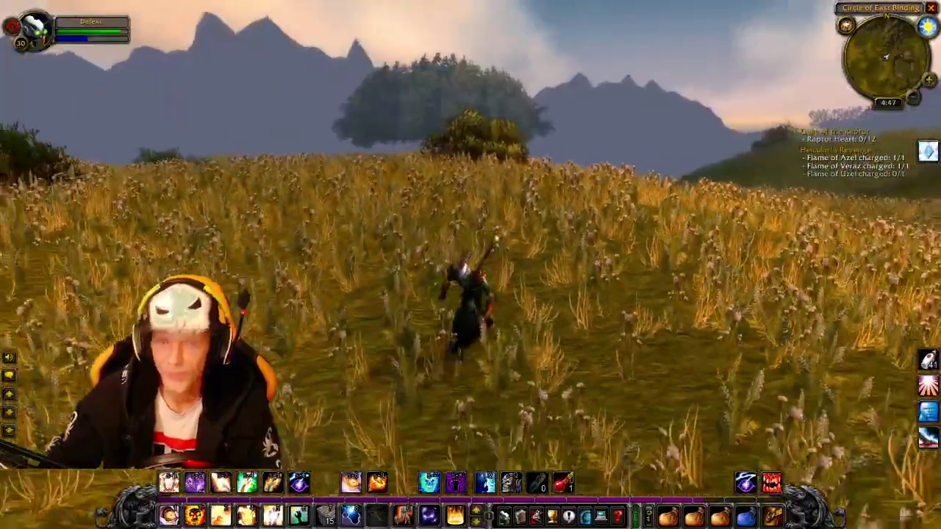
key(w)
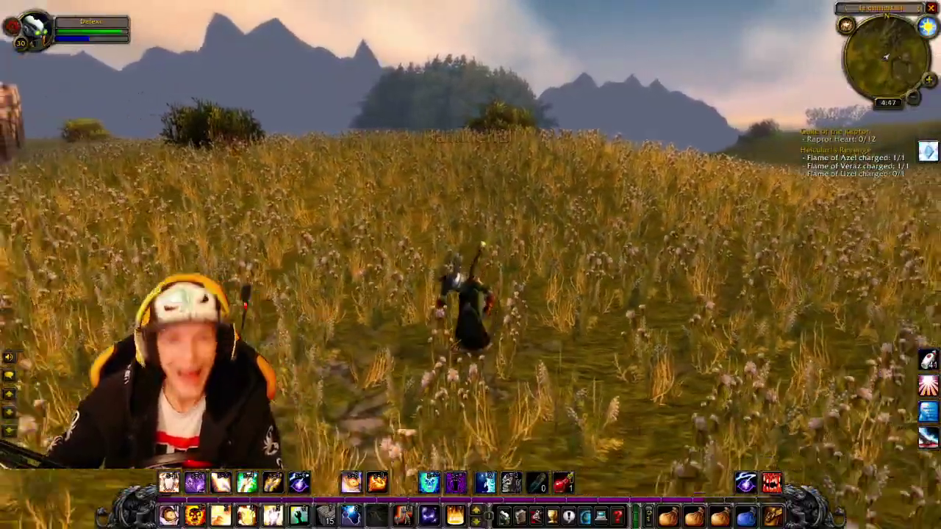
key(w)
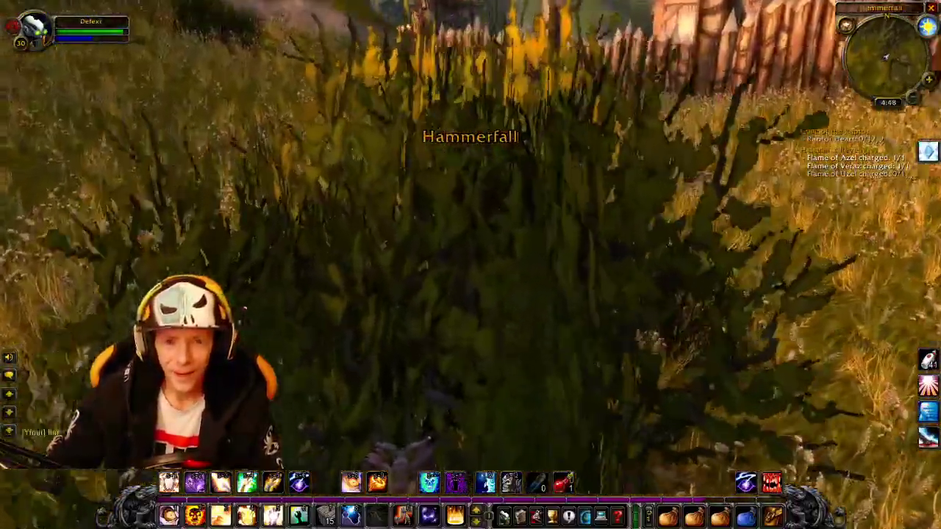
key(w)
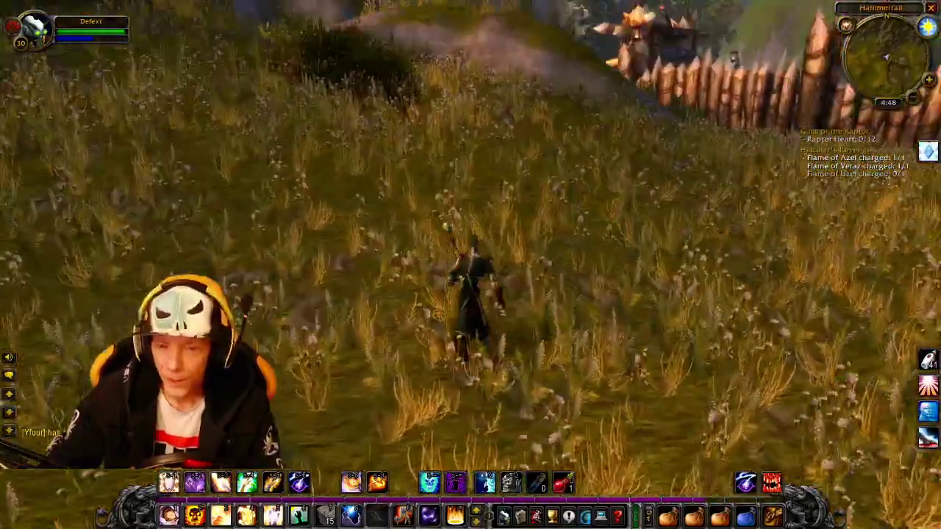
key(w)
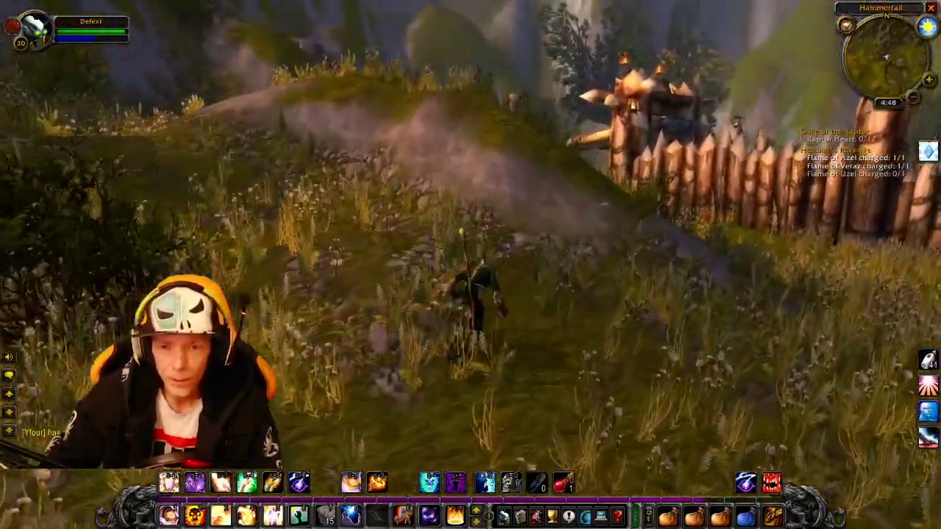
key(w)
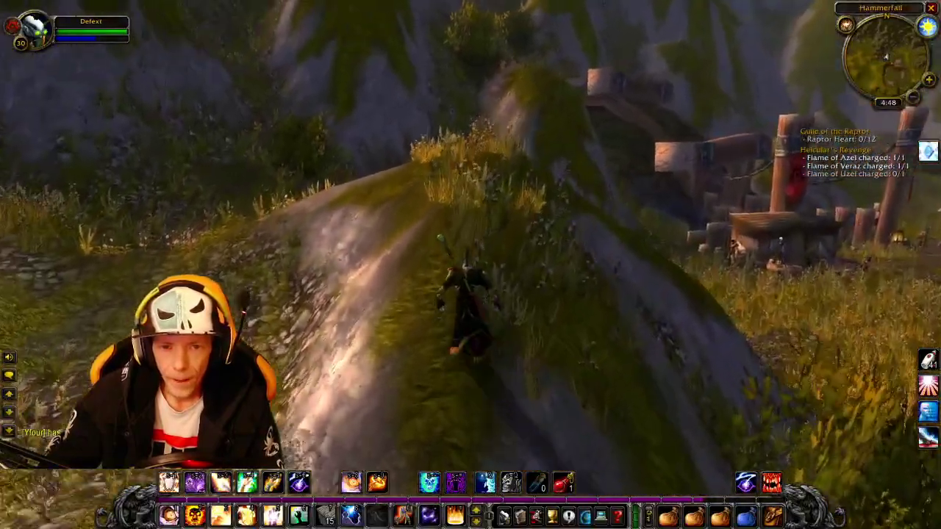
key(w)
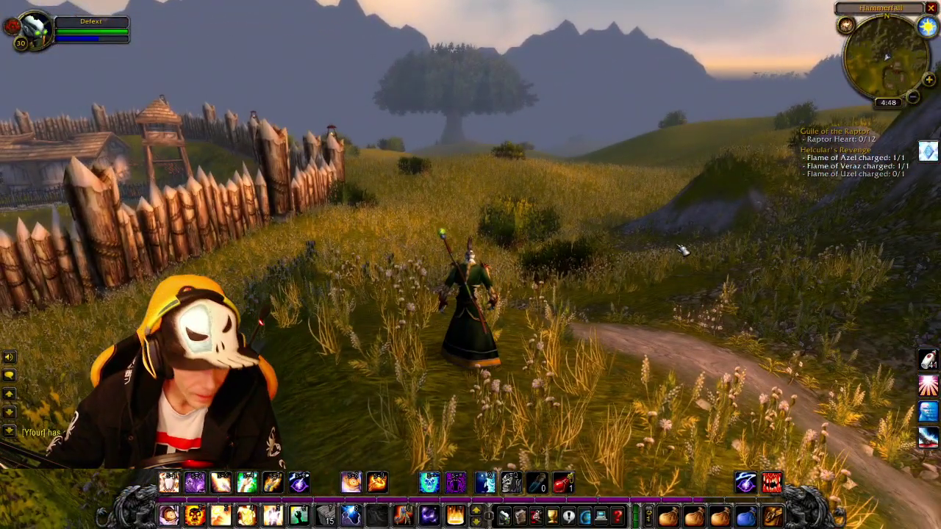
Step: Switch to iCUE and change the G12 action's remap type to Numeric Keypad, with Keypad / as its key
key(super)
click(208, 521)
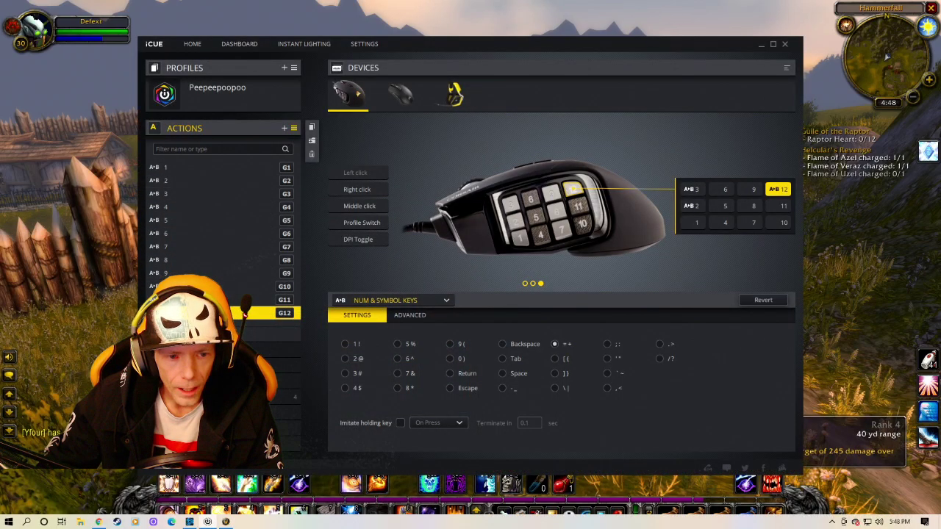
mouse_move(265, 318)
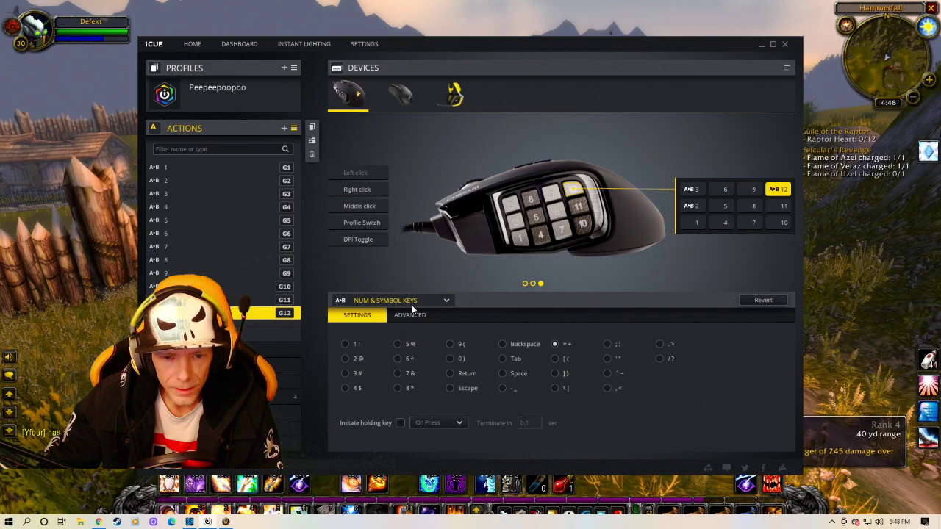
click(411, 301)
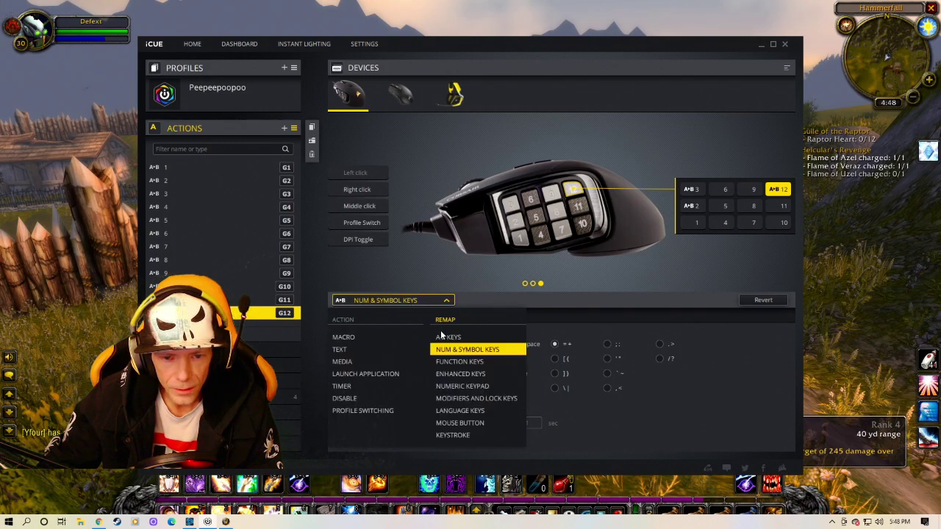
click(457, 387)
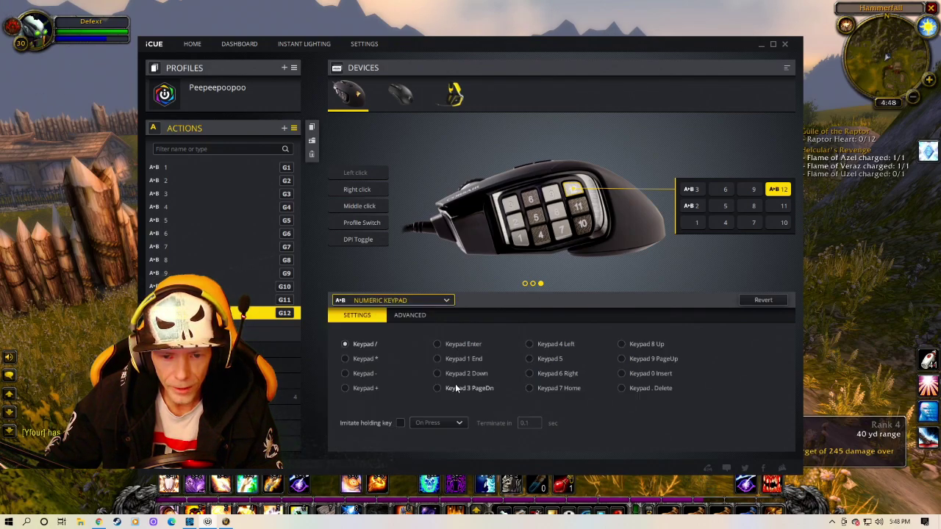
click(413, 302)
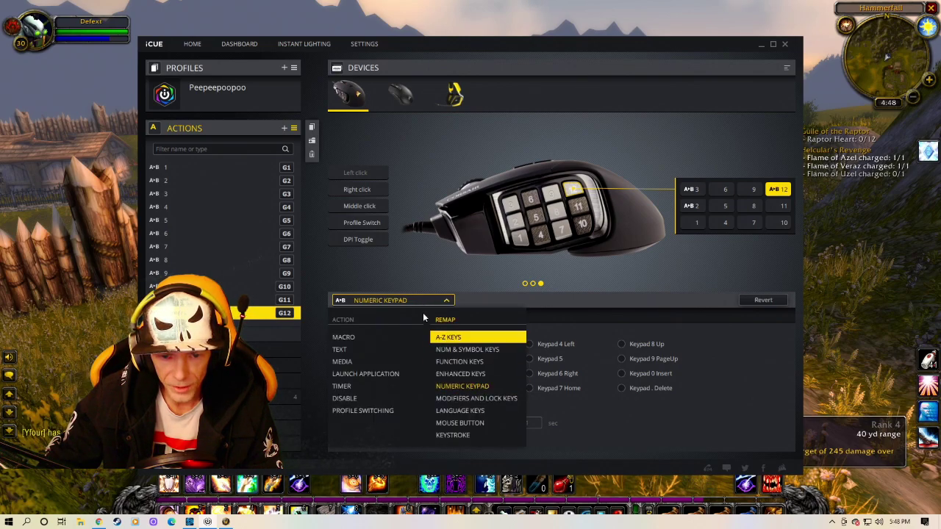
click(465, 387)
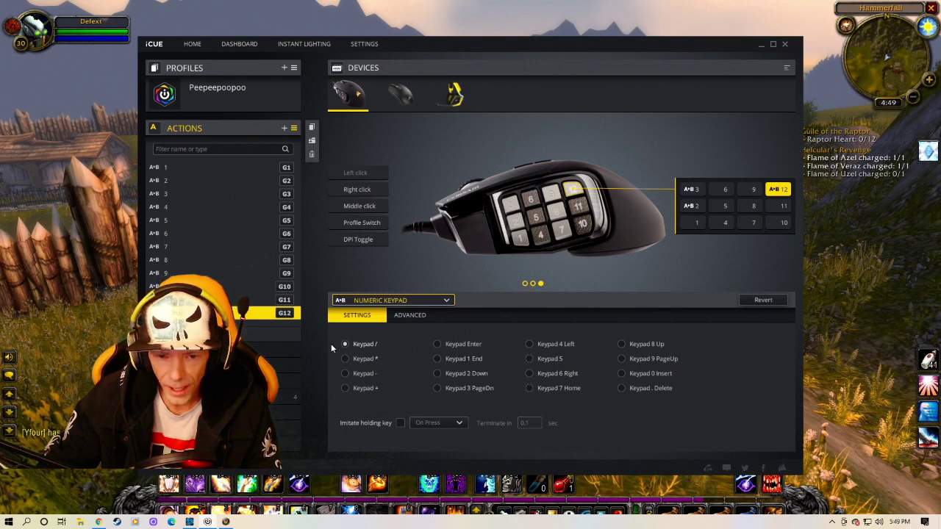
Step: Look around in the game, return to iCUE and set the G12 action's remap type to Num & Symbol Keys
click(87, 353)
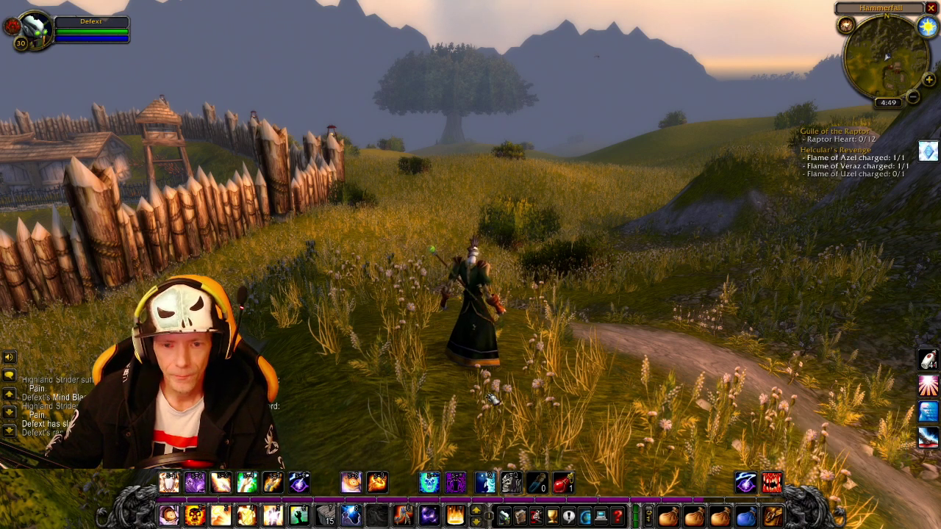
drag(542, 360, 353, 382)
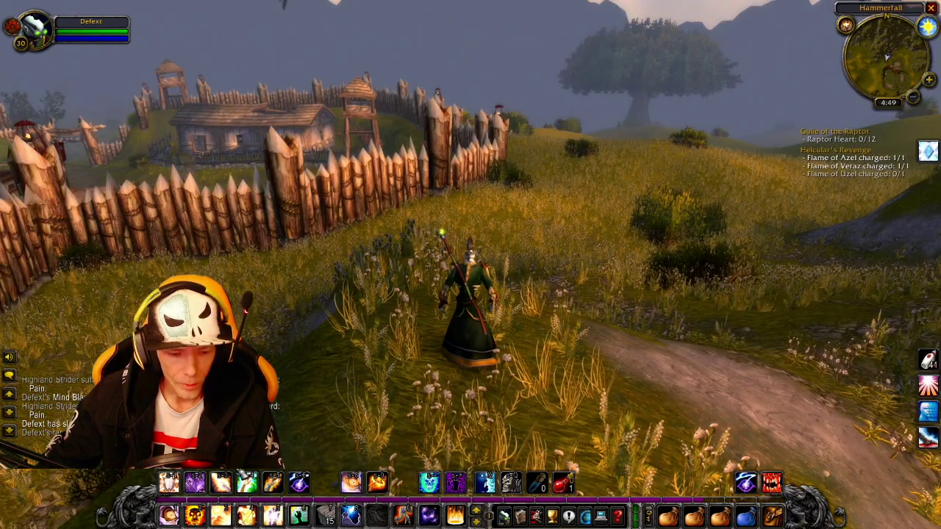
key(super)
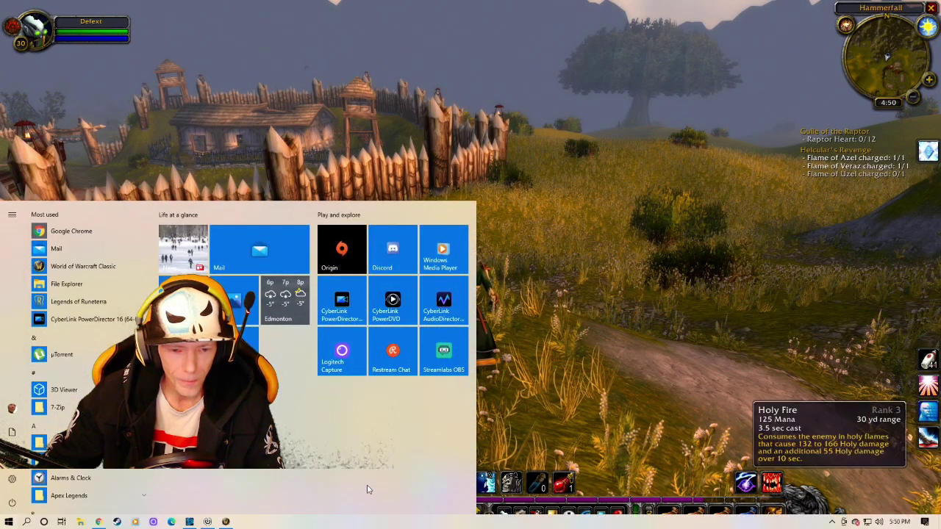
click(207, 521)
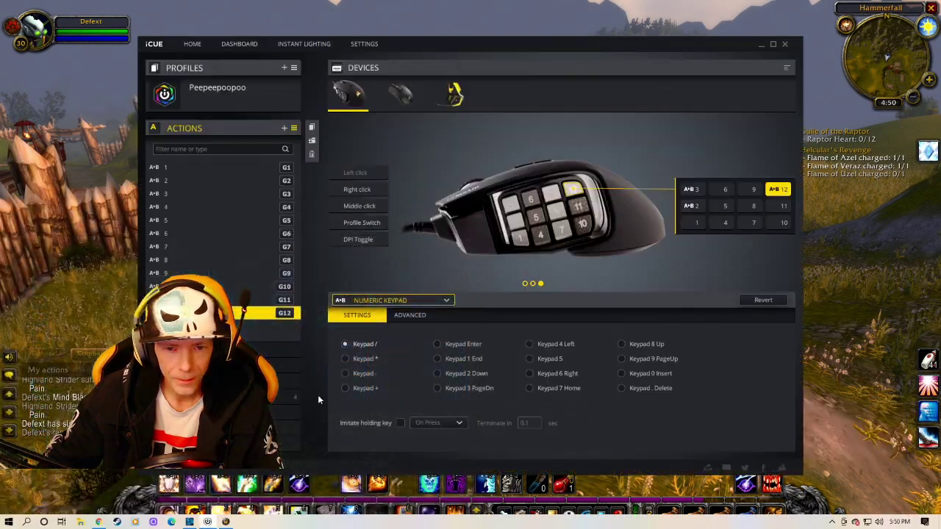
click(424, 300)
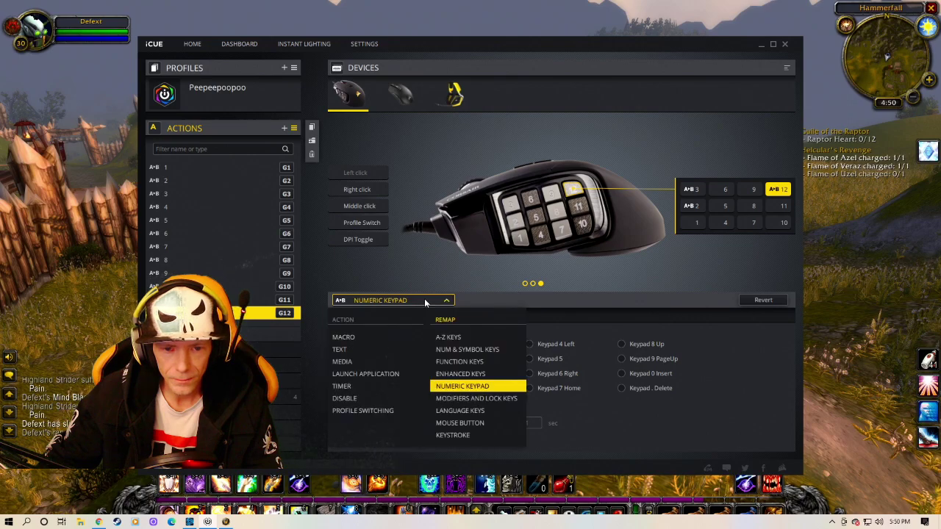
click(453, 351)
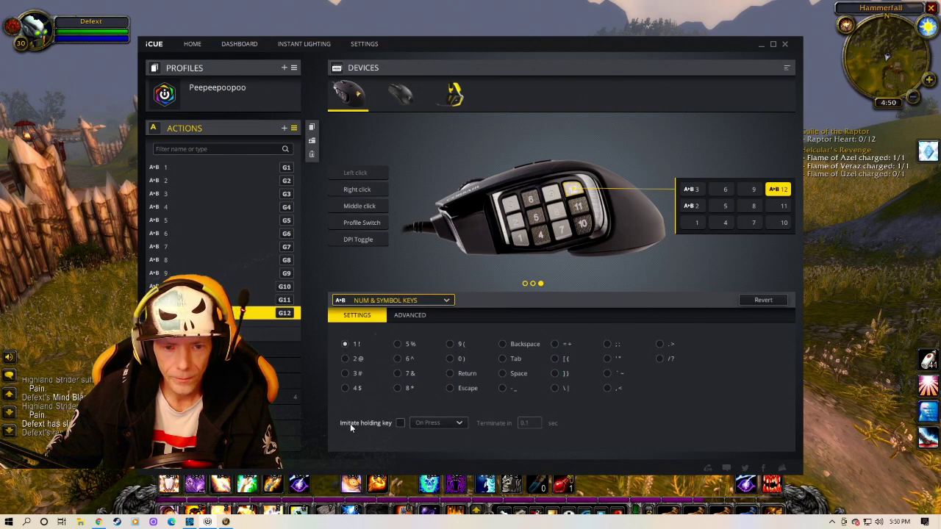